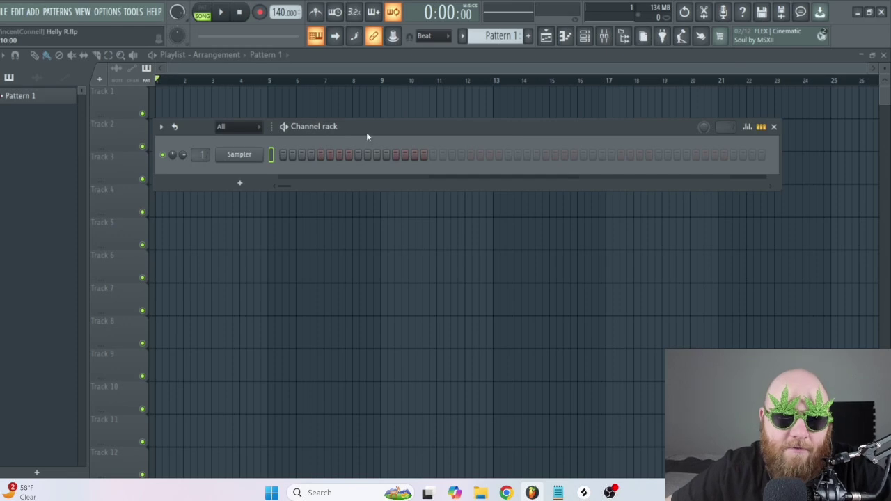
- Search Splice for "corporate", preview th_top120_corporate.wav and bring it into the FL Studio playlist
{"action": "type", "text": "t"}
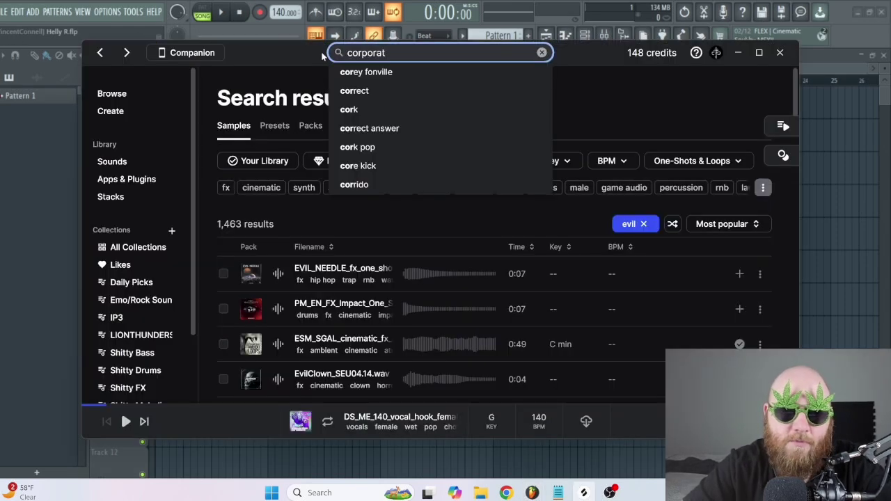
{"action": "type", "text": "e"}
{"action": "key", "text": "Return"}
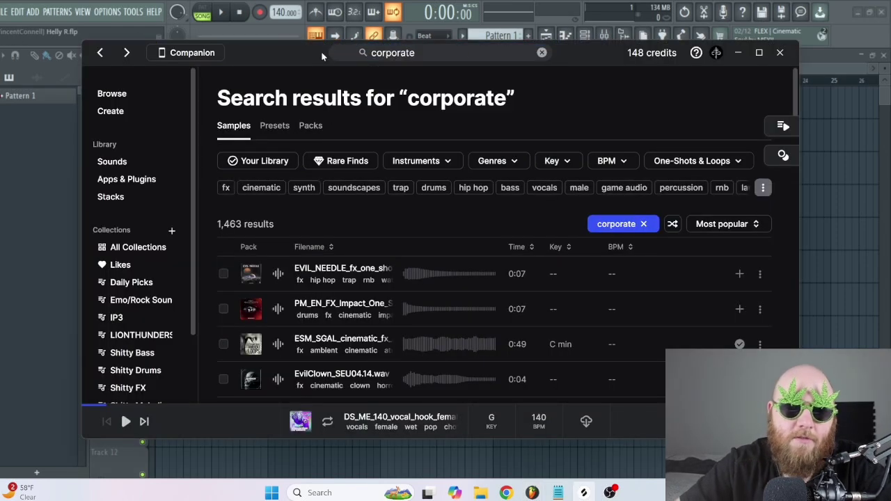
{"action": "left_click", "coordinate": [277, 275]}
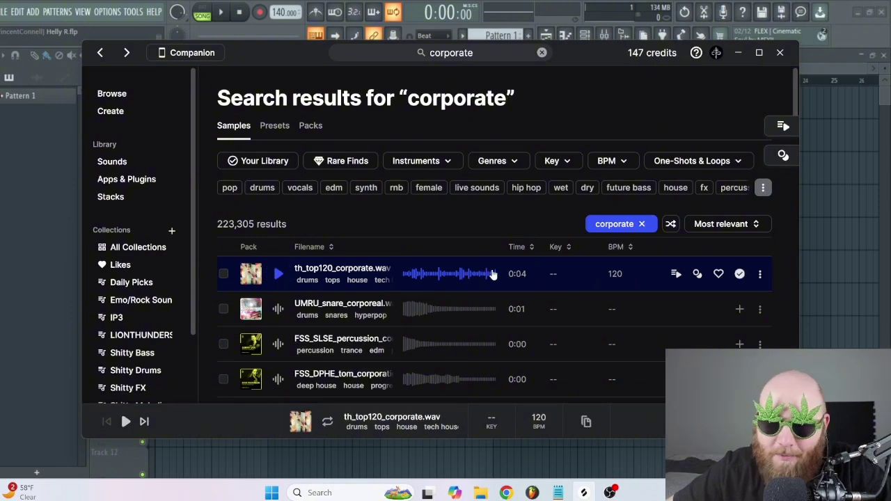
{"action": "left_click_drag", "start_coordinate": [492, 275], "coordinate": [806, 265]}
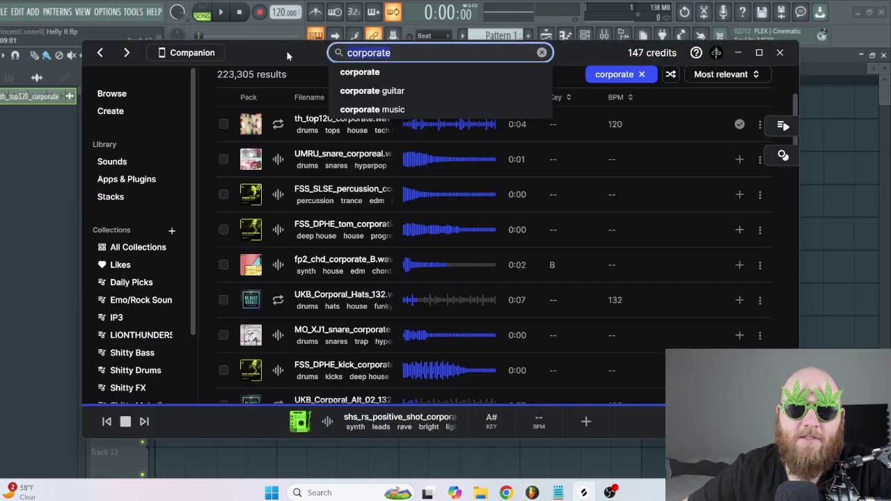
- Search the Splice samples for "evil" and pick a sound from the results
{"action": "type", "text": "ev"}
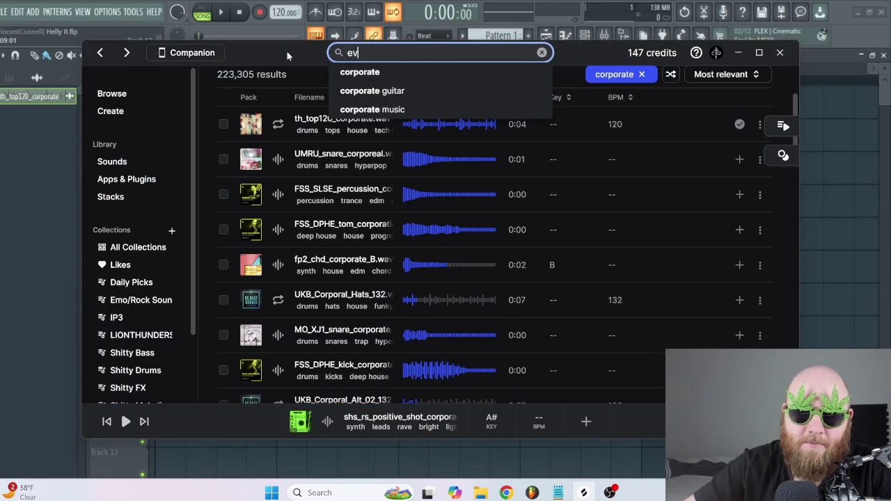
{"action": "type", "text": "il"}
{"action": "key", "text": "Return"}
{"action": "left_click", "coordinate": [420, 290]}
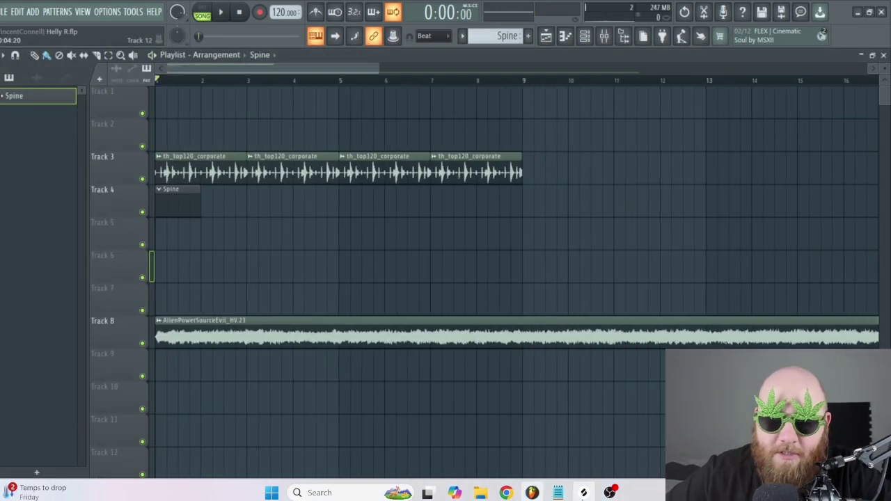
- Search Splice for "heel walking" and audition the footstep samples in the results
{"action": "type", "text": "el"}
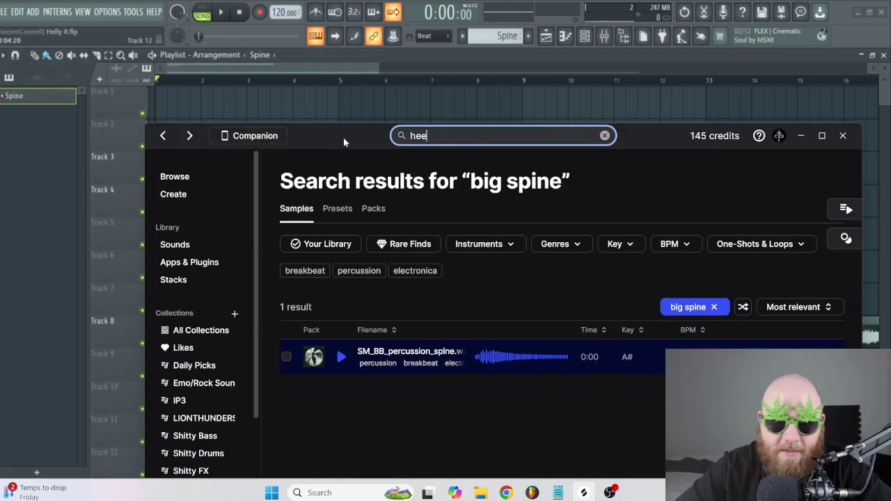
{"action": "key", "text": "Down"}
{"action": "key", "text": "Return"}
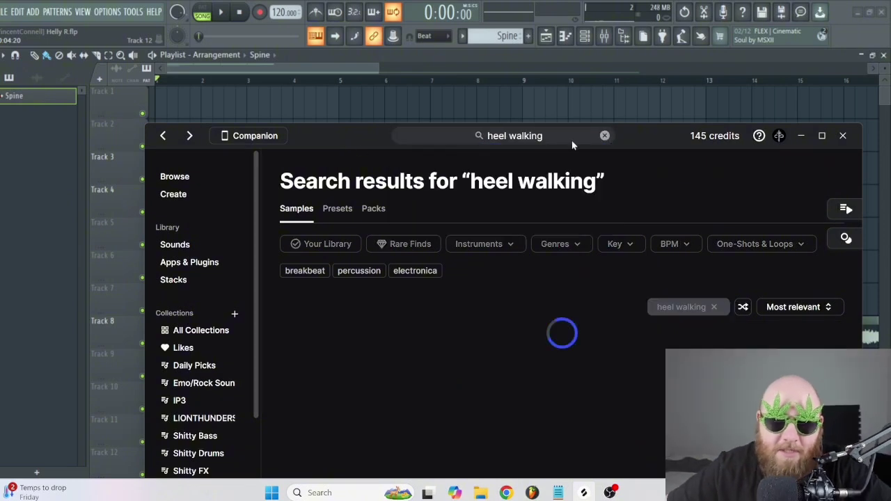
{"action": "left_click_drag", "start_coordinate": [638, 138], "coordinate": [595, 81]}
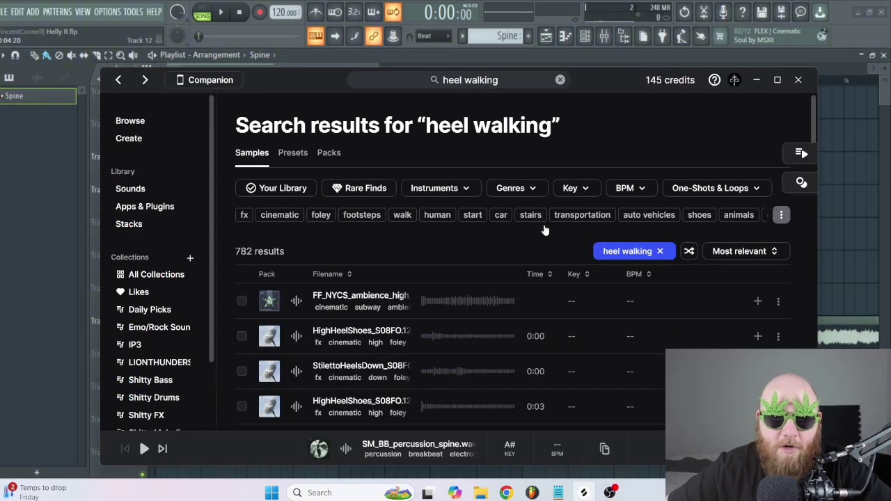
{"action": "left_click", "coordinate": [298, 305]}
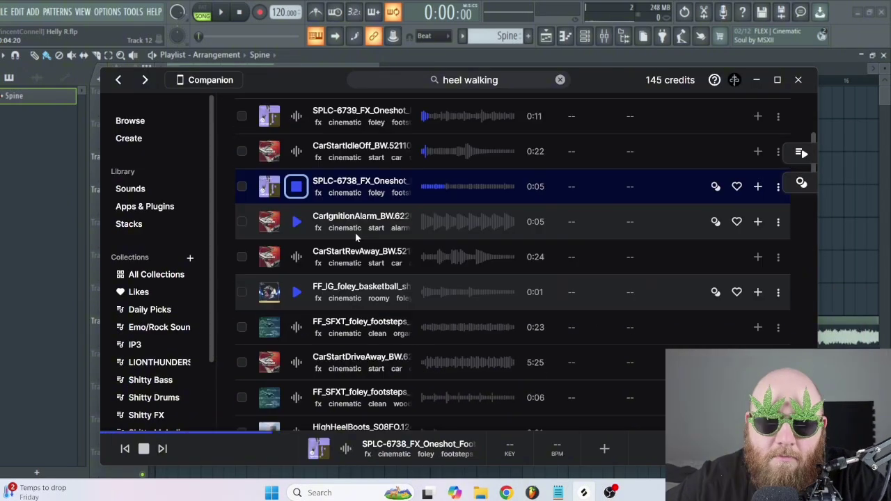
{"action": "scroll", "coordinate": [358, 239], "scroll_direction": "up", "scroll_amount": 1}
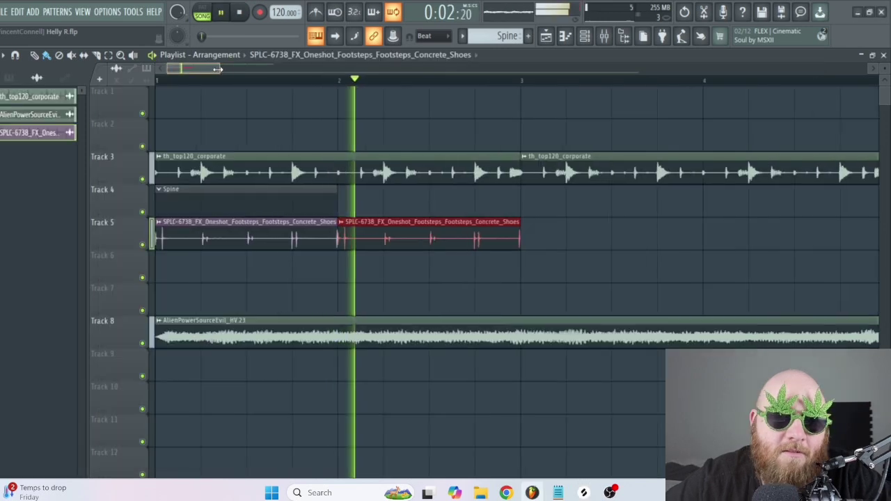
- Load ValhallaRoom in slot 4 of the HEELS mixer track and raise the reverb's low cut
{"action": "scroll", "coordinate": [318, 116], "scroll_direction": "up", "scroll_amount": 3}
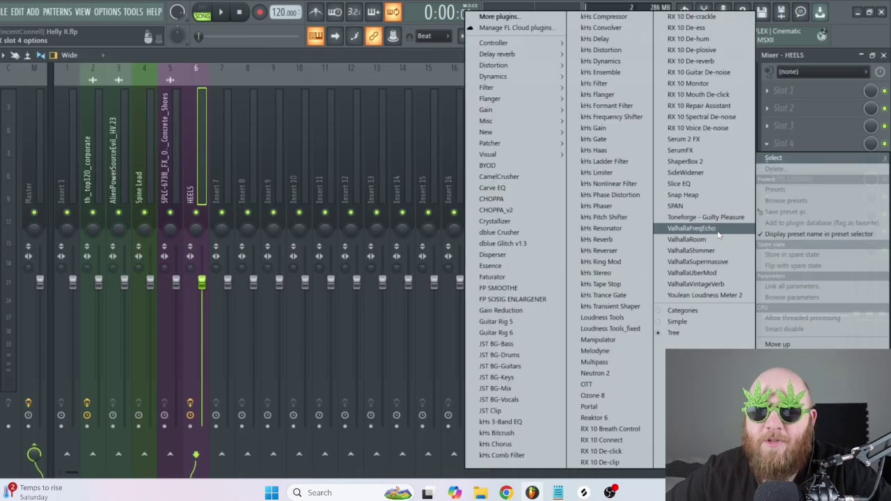
{"action": "left_click", "coordinate": [696, 230]}
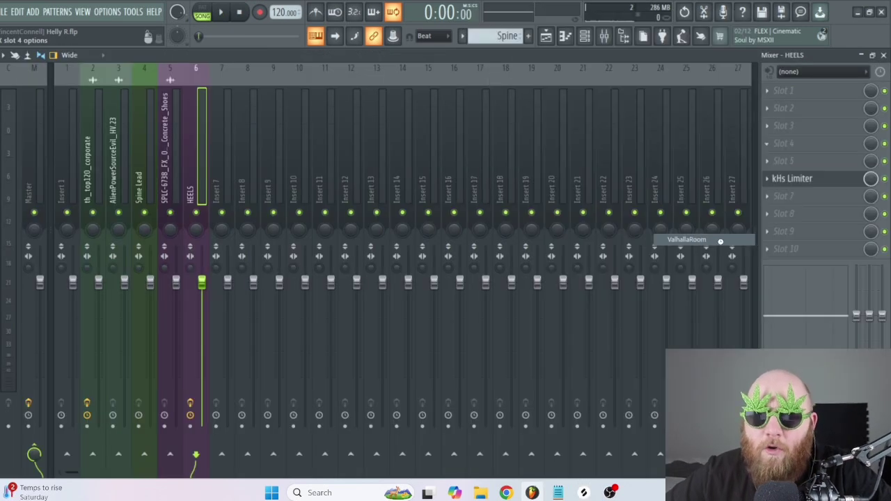
{"action": "left_click_drag", "start_coordinate": [224, 143], "coordinate": [311, 91]}
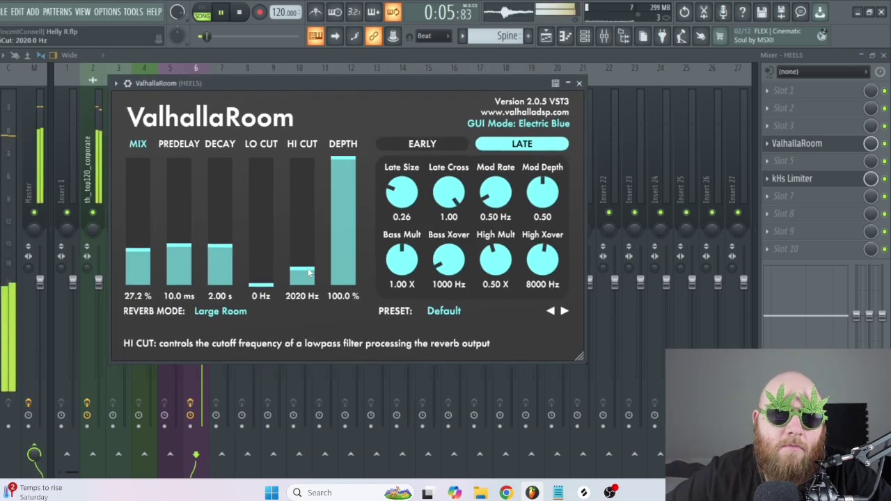
{"action": "left_click_drag", "start_coordinate": [261, 285], "coordinate": [272, 243]}
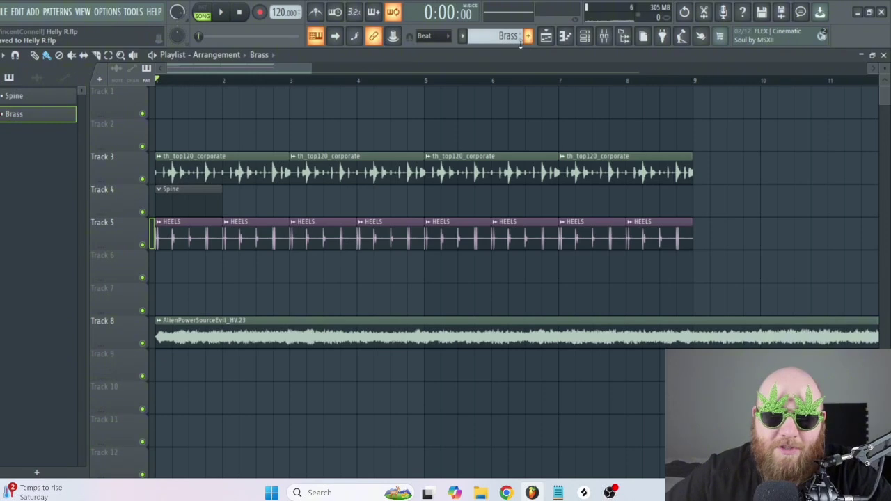
- Show all channels in the channel rack and insert a Serum 2 instrument for the Brass pattern
{"action": "left_click", "coordinate": [583, 39]}
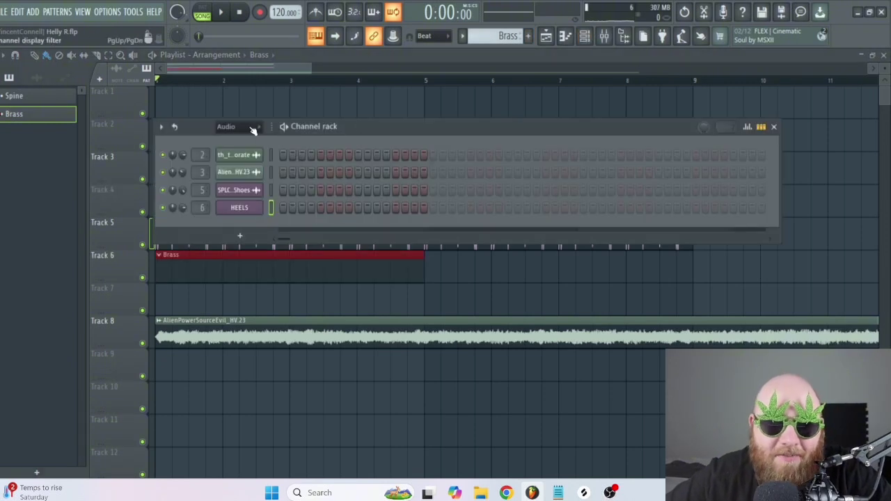
{"action": "left_click", "coordinate": [253, 131]}
{"action": "left_click", "coordinate": [230, 138]}
{"action": "right_click", "coordinate": [244, 167]}
{"action": "mouse_move", "coordinate": [348, 255]}
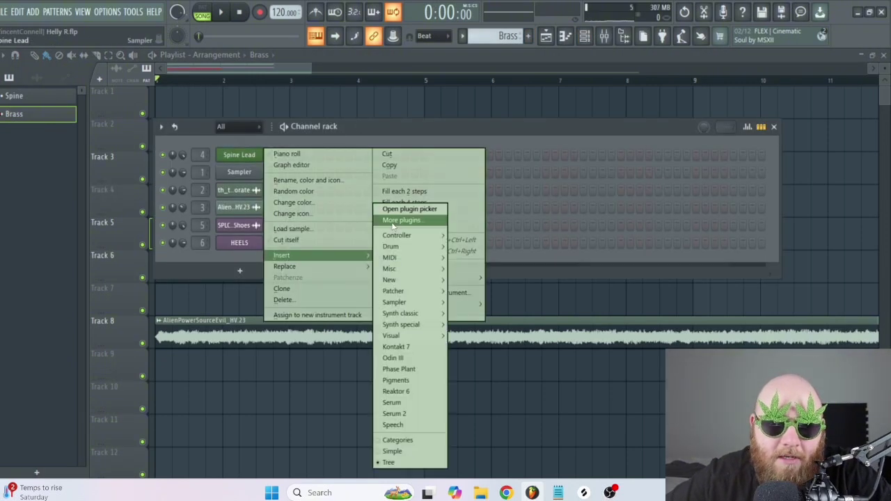
{"action": "left_click", "coordinate": [393, 220]}
{"action": "scroll", "coordinate": [418, 243], "scroll_direction": "down", "scroll_amount": 5}
{"action": "double_click", "coordinate": [393, 357]}
- Load a factory brass preset in Serum 2 and advance from BR - Brass Wall to the following preset
{"action": "left_click", "coordinate": [471, 74]}
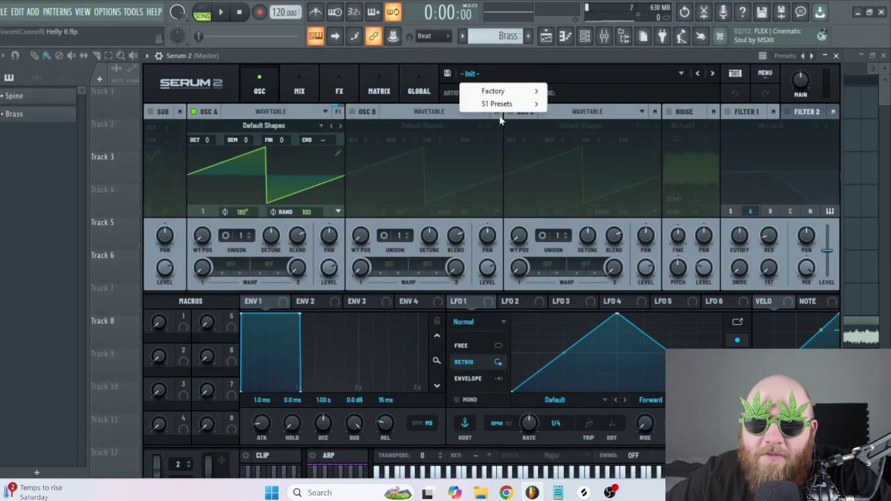
{"action": "left_click", "coordinate": [580, 60]}
{"action": "left_click_drag", "start_coordinate": [580, 58], "coordinate": [550, 52]}
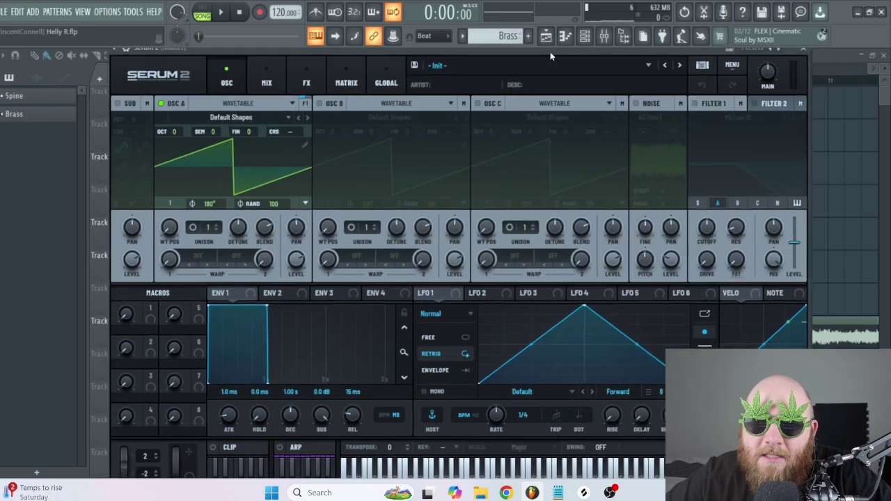
{"action": "left_click", "coordinate": [425, 108]}
{"action": "left_click", "coordinate": [617, 175]}
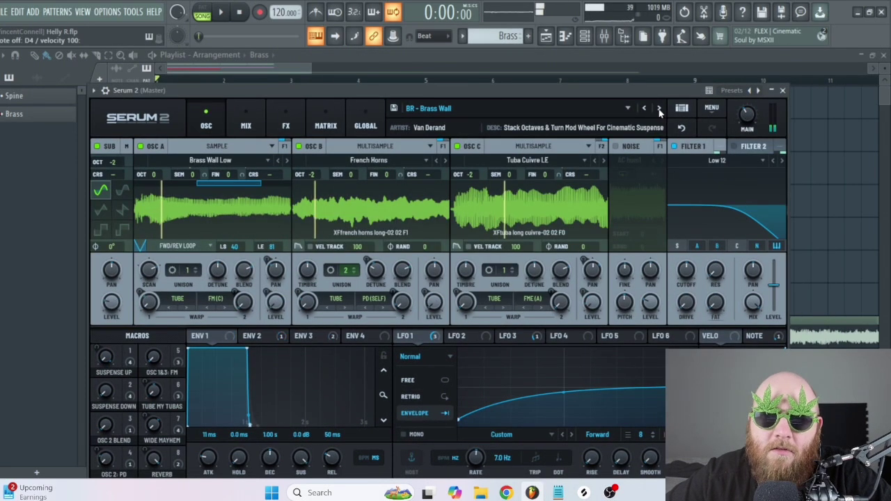
{"action": "left_click", "coordinate": [659, 109]}
{"action": "left_click_drag", "start_coordinate": [634, 91], "coordinate": [624, 87]}
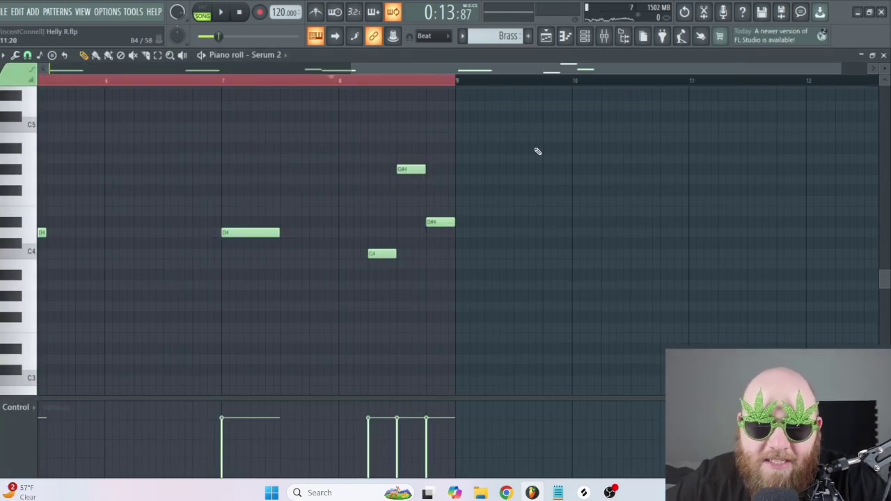
- Play back the brass melody, then reopen the Serum 2 channel and its preset list
{"action": "key", "text": "space"}
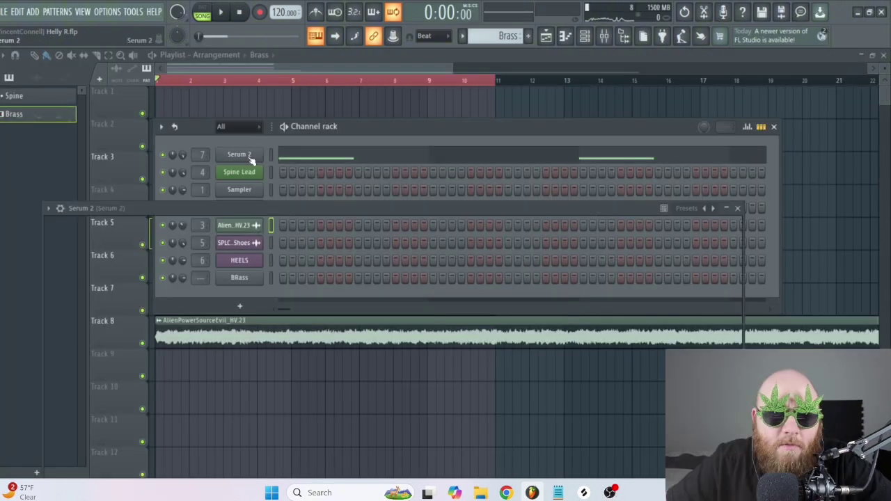
{"action": "left_click", "coordinate": [237, 155]}
{"action": "left_click_drag", "start_coordinate": [532, 192], "coordinate": [519, 114]}
{"action": "left_click", "coordinate": [478, 111]}
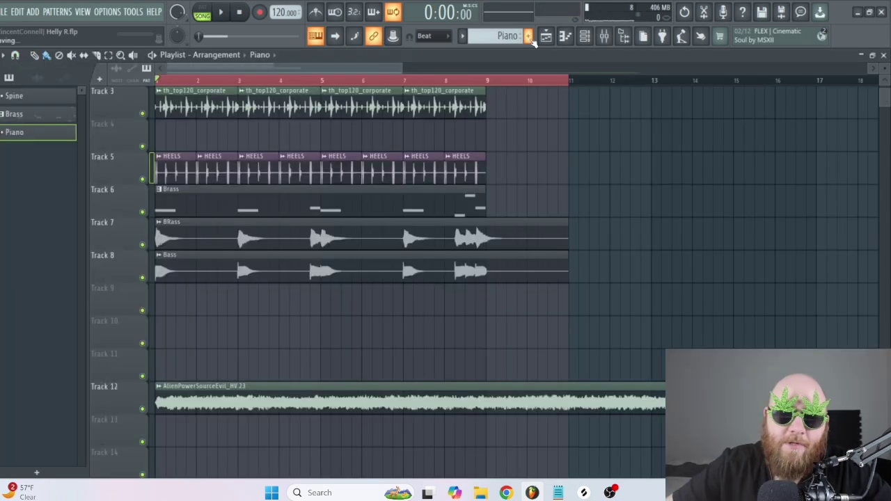
- Place the Piano pattern in the playlist and load the factory preset PN - Ambient Piano in its Serum 2 instrument
{"action": "left_click", "coordinate": [191, 326]}
{"action": "left_click_drag", "start_coordinate": [192, 326], "coordinate": [497, 298]}
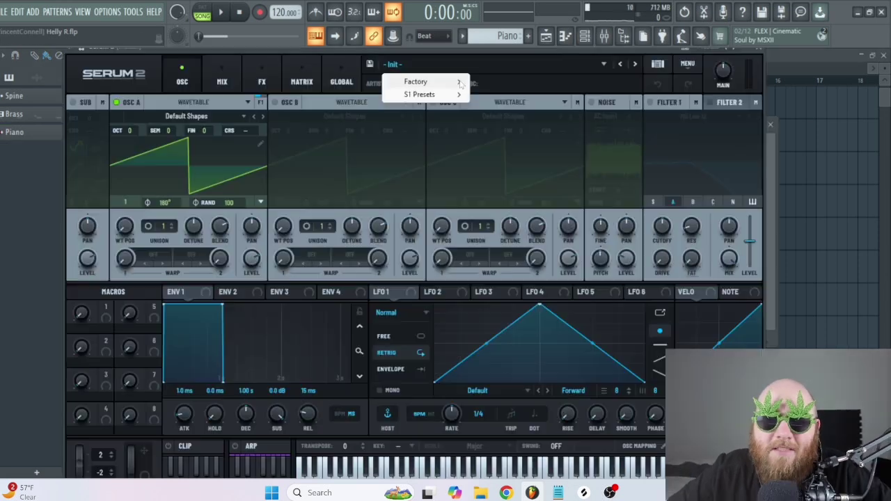
{"action": "mouse_move", "coordinate": [446, 81]}
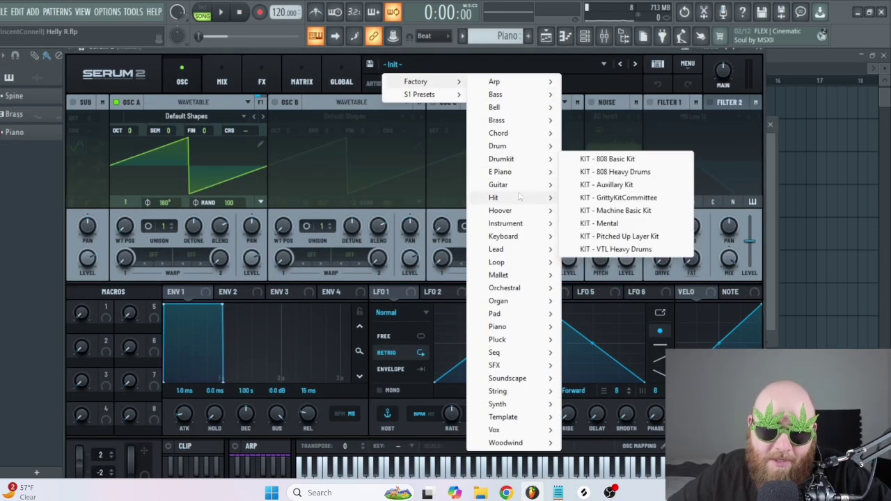
{"action": "mouse_move", "coordinate": [514, 327]}
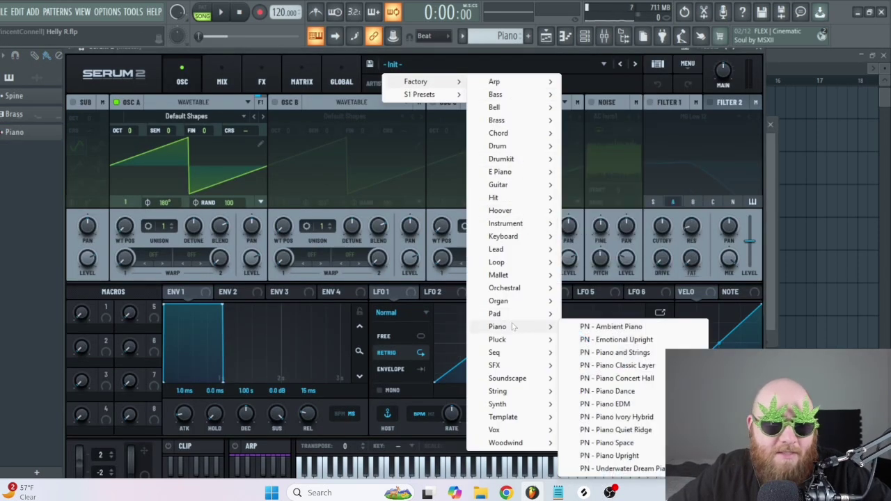
{"action": "left_click", "coordinate": [591, 330]}
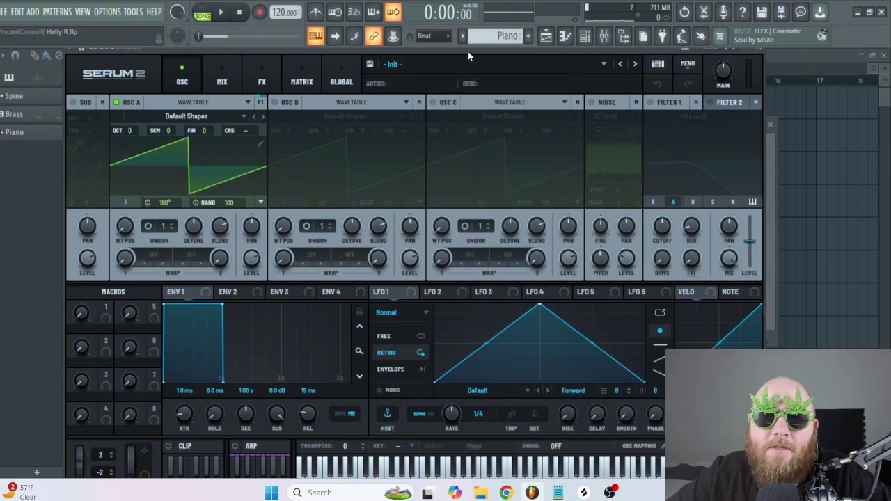
{"action": "left_click_drag", "start_coordinate": [468, 52], "coordinate": [477, 92]}
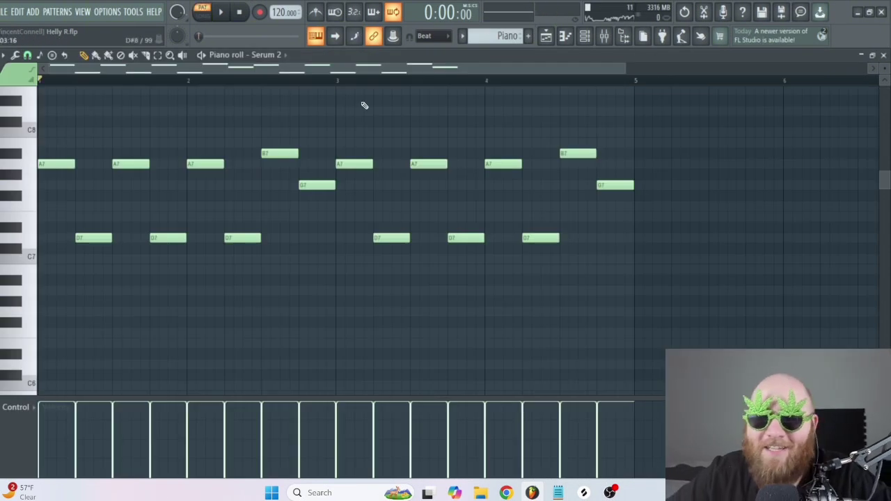
- Play the piano melody, duplicate all its notes, transpose the copy down one octave and play the result
{"action": "key", "text": "space"}
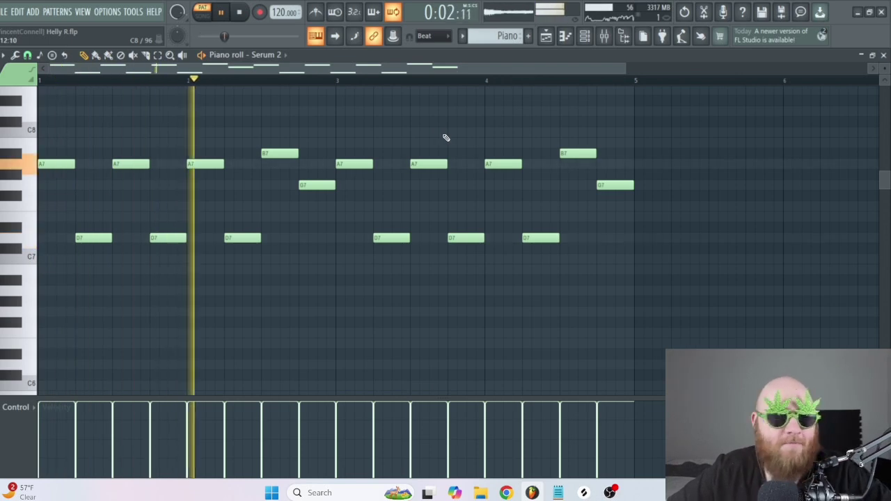
{"action": "key", "text": "space"}
{"action": "key", "text": "ctrl+a"}
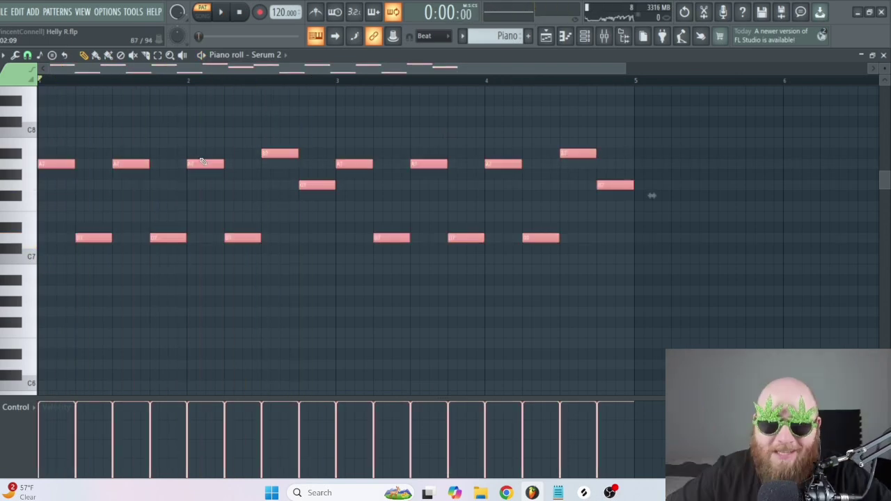
{"action": "key", "text": "ctrl+c"}
{"action": "key", "text": "ctrl+v"}
{"action": "key", "text": "ctrl+Down"}
{"action": "key", "text": "space"}
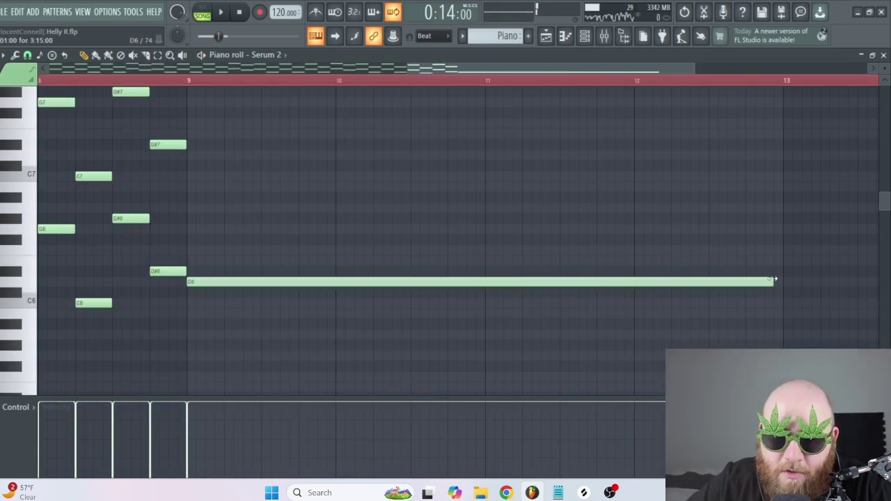
- Add long D notes one and two octaves below the held D6 at bar 9 and play the part
{"action": "scroll", "coordinate": [233, 265], "scroll_direction": "down", "scroll_amount": 6}
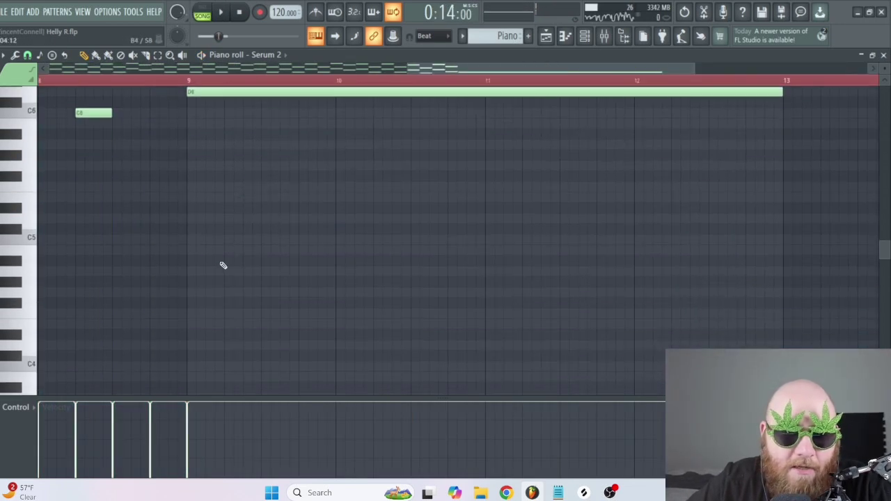
{"action": "left_click", "coordinate": [188, 218]}
{"action": "left_click", "coordinate": [189, 344]}
{"action": "key", "text": "space"}
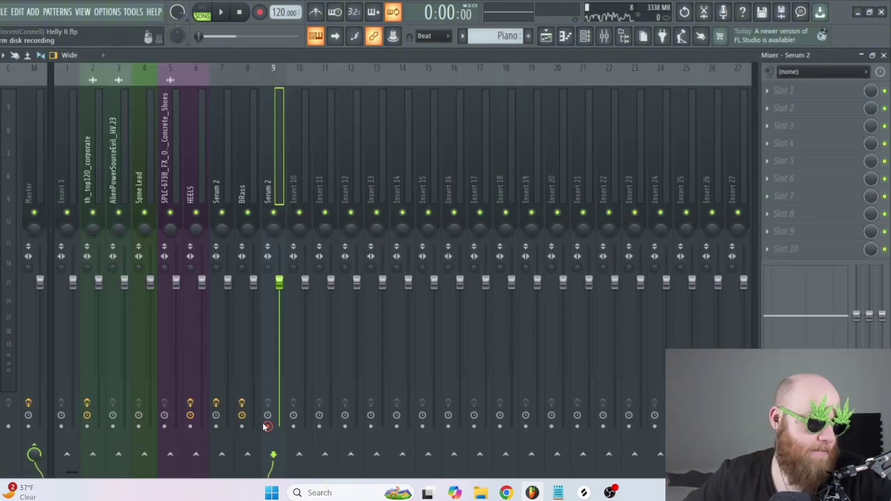
- Render the armed Serum 2 piano mixer track to audio over the 13-bar song selection and move the rendered clip to Track 9
{"action": "left_click", "coordinate": [266, 427]}
{"action": "left_click", "coordinate": [590, 405]}
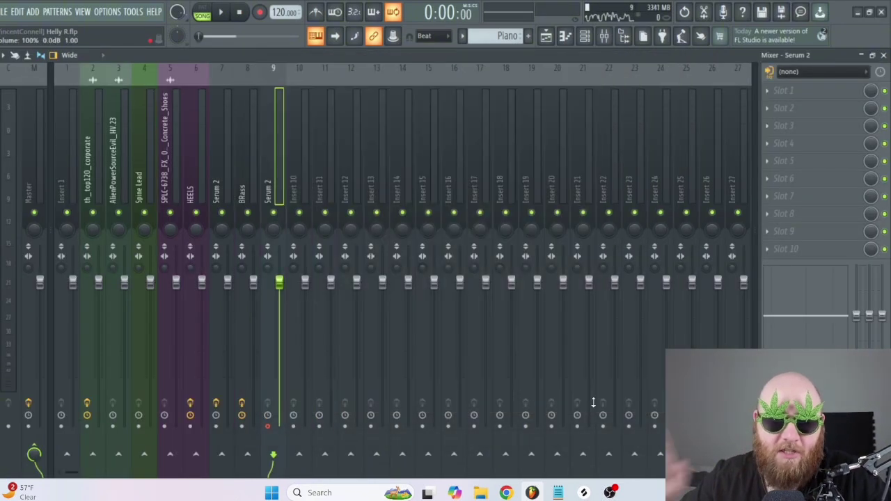
{"action": "key", "text": "alt+r"}
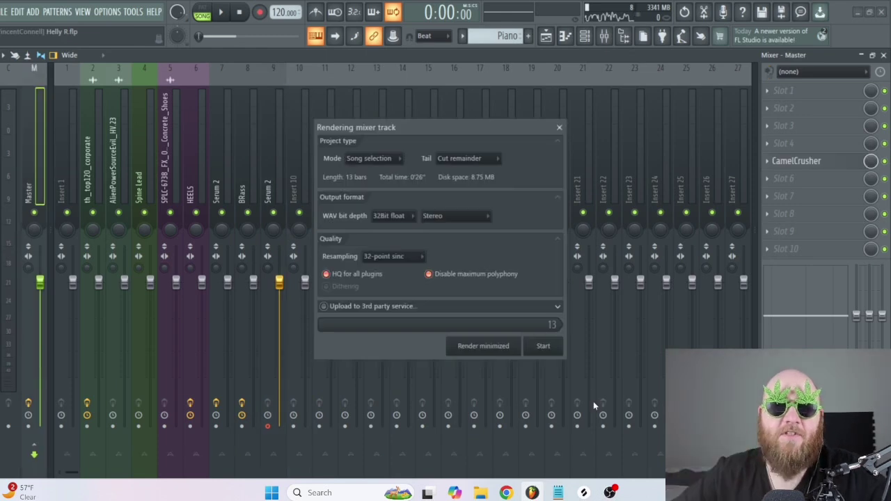
{"action": "left_click", "coordinate": [401, 221]}
{"action": "left_click", "coordinate": [390, 239]}
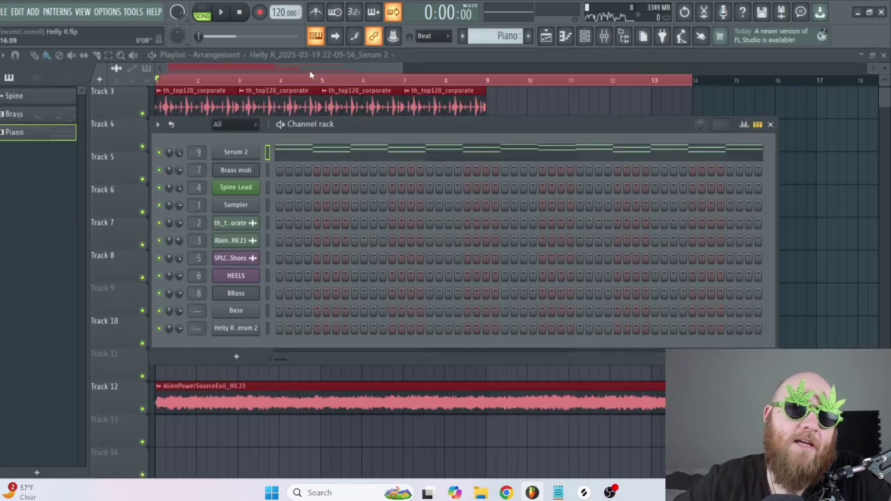
{"action": "key", "text": "F6"}
{"action": "left_click_drag", "start_coordinate": [193, 145], "coordinate": [193, 309]}
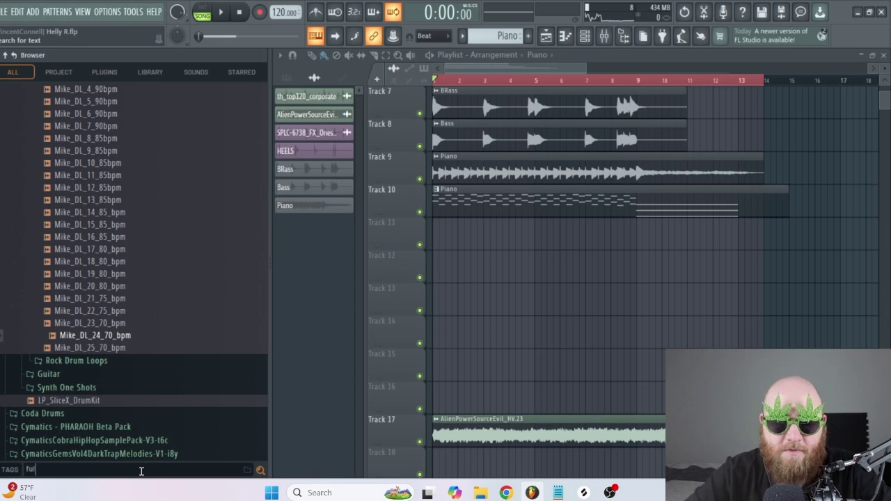
- Search the browser for future underworld, open its FX Rated R Risers folder and preview Rated R Riser_02
{"action": "key", "text": "BackSpace"}
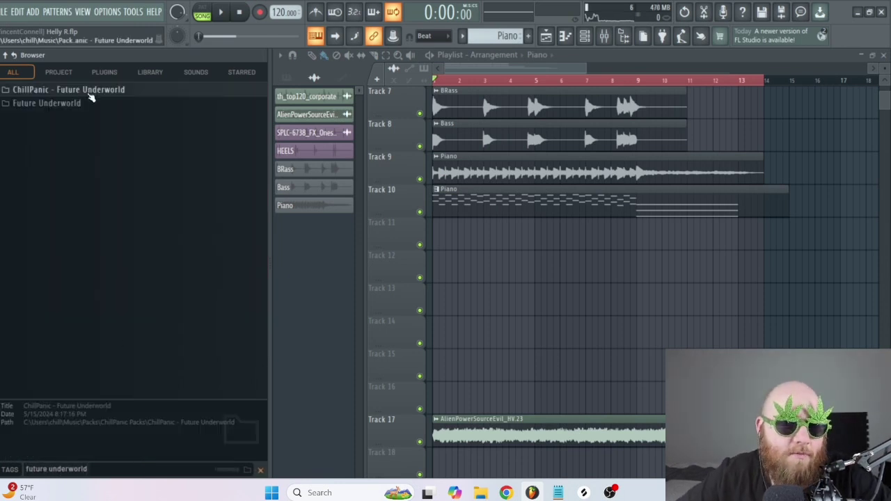
{"action": "left_click", "coordinate": [83, 104]}
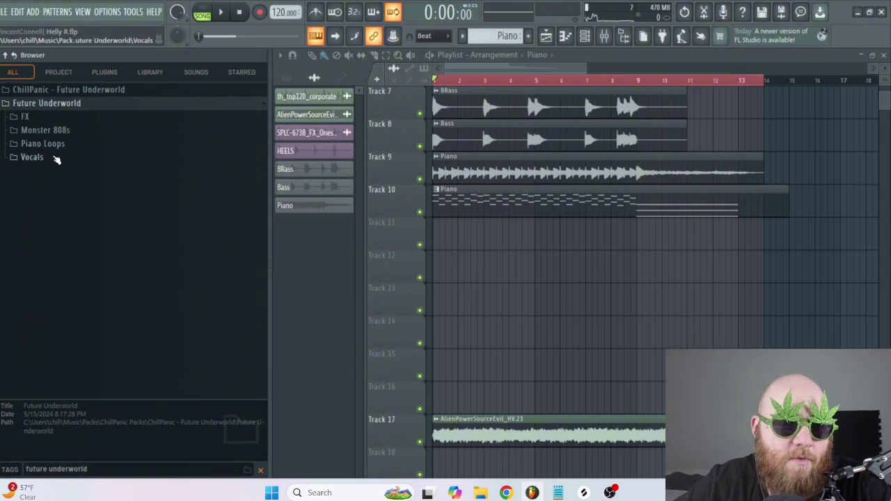
{"action": "left_click", "coordinate": [49, 118]}
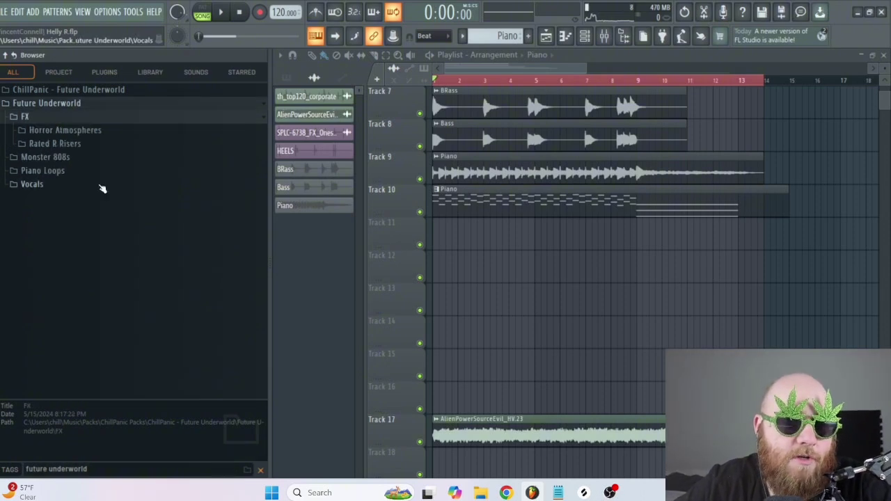
{"action": "left_click", "coordinate": [69, 144]}
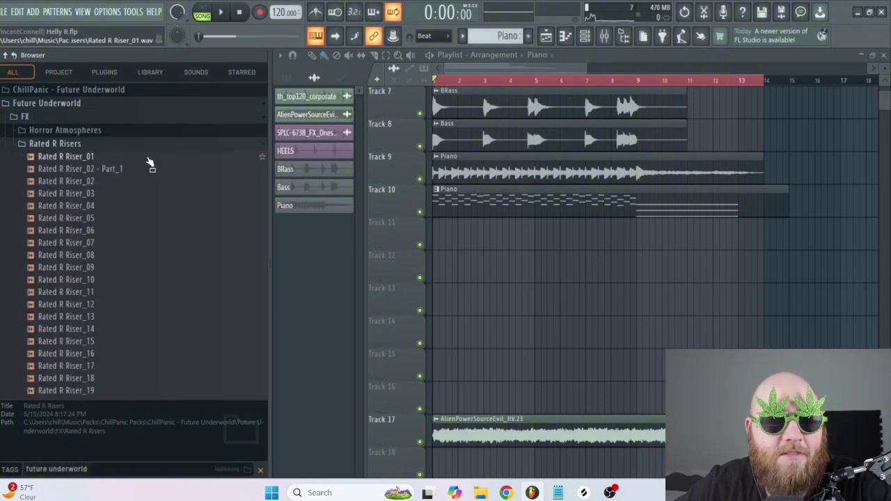
{"action": "left_click", "coordinate": [81, 182]}
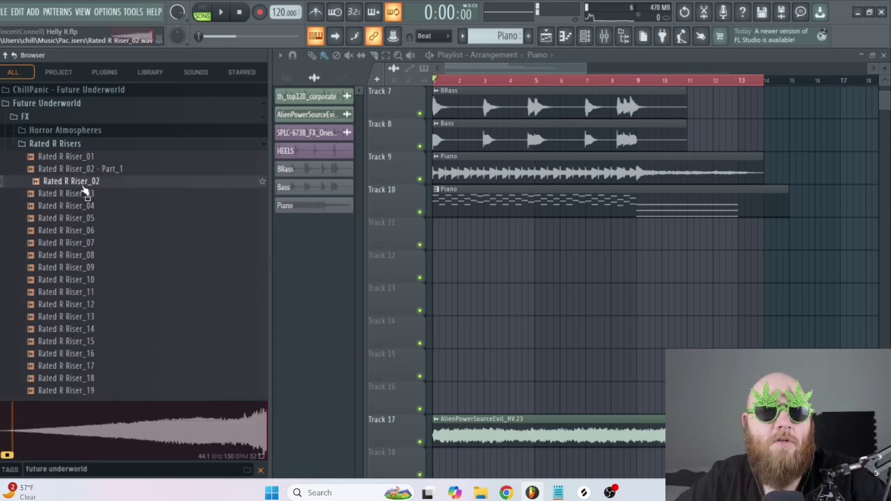
- Place Rated R Riser_02 at bar 1 on Track 12, set its channel volume to about 36% and play it back
{"action": "left_click_drag", "start_coordinate": [85, 195], "coordinate": [437, 298]}
{"action": "key", "text": "space"}
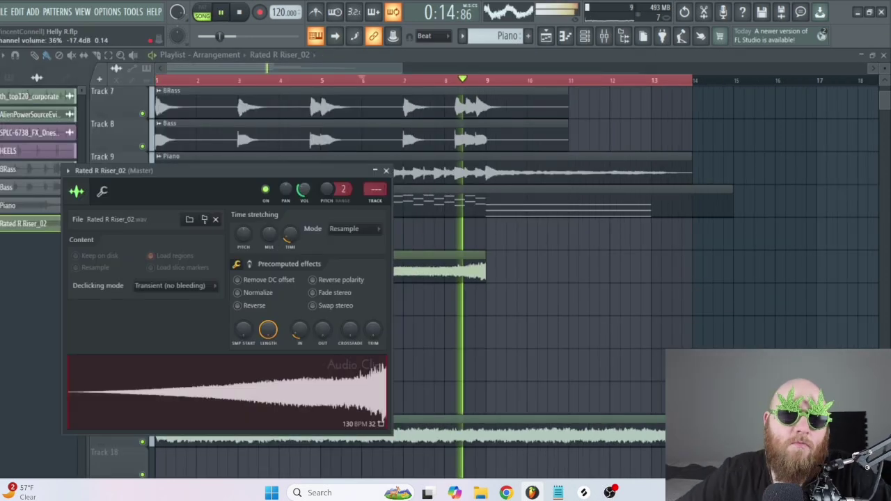
{"action": "left_click", "coordinate": [386, 171]}
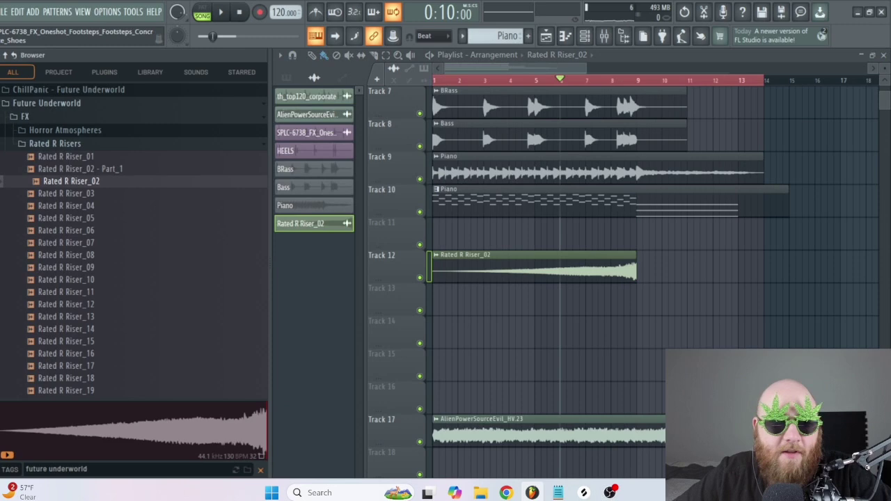
- Collapse the Rated R Risers and Future Underworld folders and clear the browser search
{"action": "left_click", "coordinate": [76, 141]}
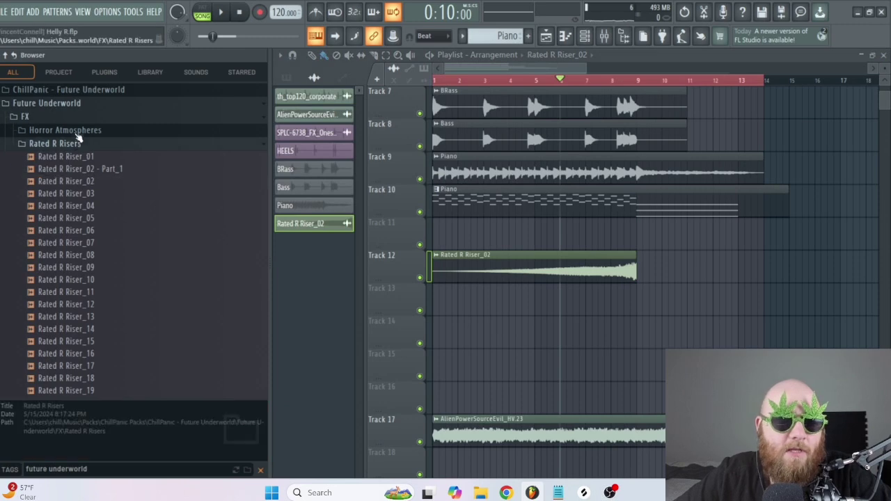
{"action": "left_click", "coordinate": [63, 104]}
{"action": "left_click", "coordinate": [261, 473]}
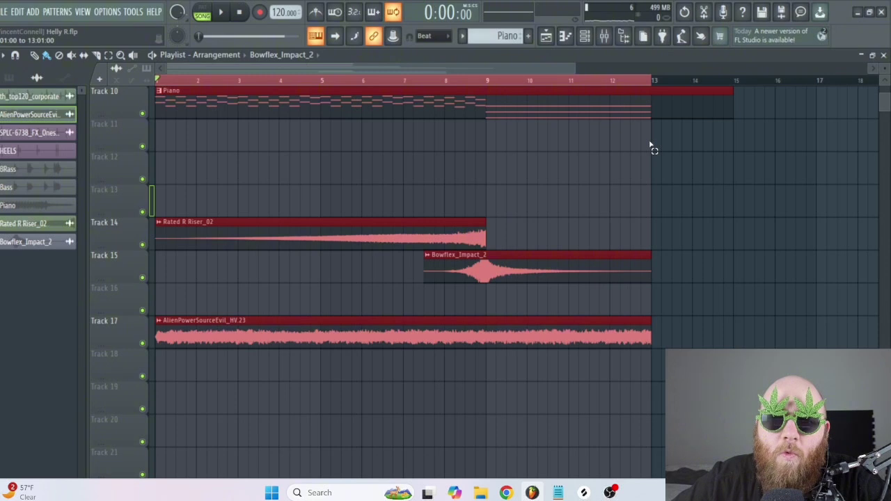
- Set the AlienPowerSourceEvil_HV.23 clip to Stretch mode with a pitch range of 6 and create an automation clip for its channel pitch
{"action": "double_click", "coordinate": [277, 341]}
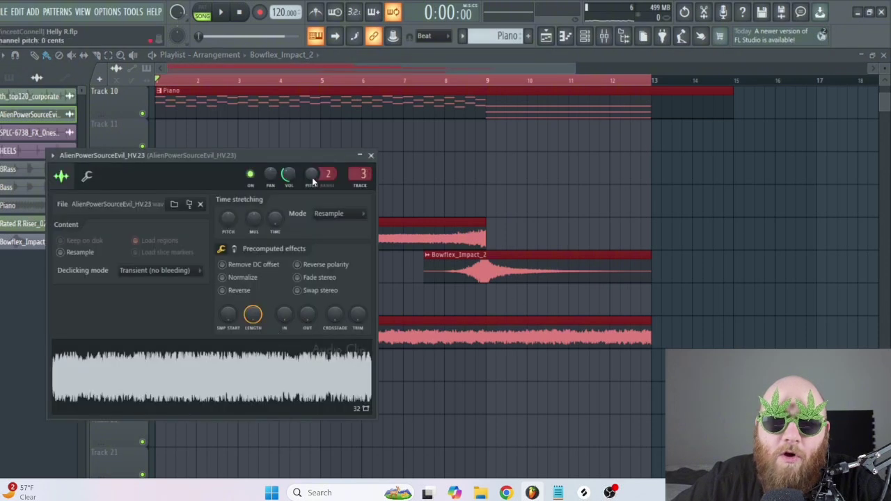
{"action": "left_click_drag", "start_coordinate": [285, 159], "coordinate": [288, 158]}
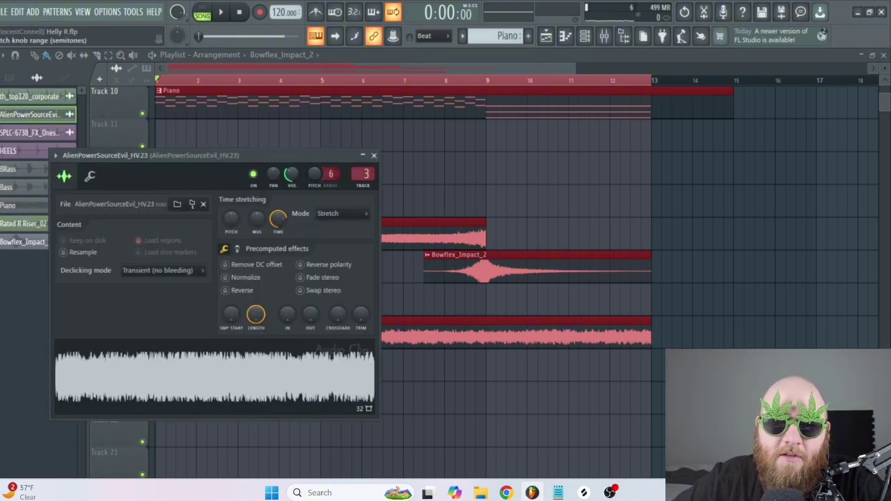
{"action": "right_click", "coordinate": [314, 175]}
{"action": "left_click", "coordinate": [341, 261]}
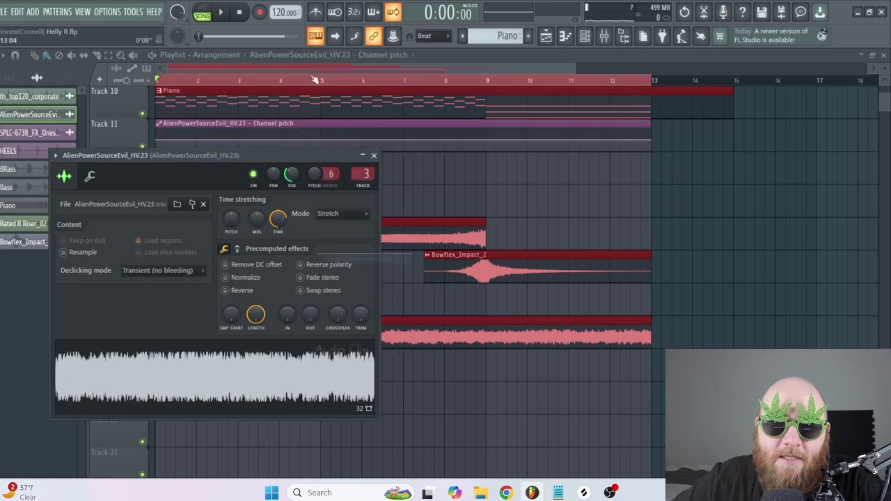
- Move the channel pitch automation clip to Track 16 and shape its curve to fall from bar 9 to the bottom at bar 13
{"action": "left_click", "coordinate": [307, 67]}
{"action": "left_click_drag", "start_coordinate": [333, 128], "coordinate": [328, 292]}
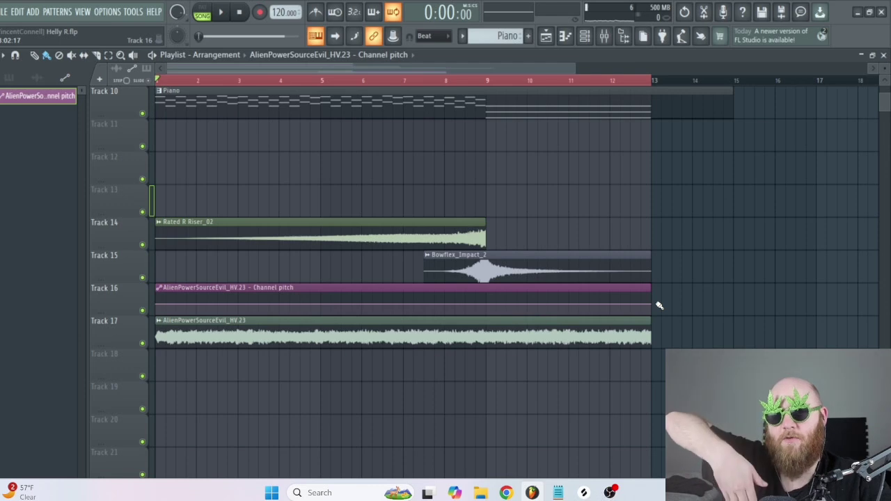
{"action": "left_click", "coordinate": [658, 305]}
{"action": "right_click", "coordinate": [658, 305]}
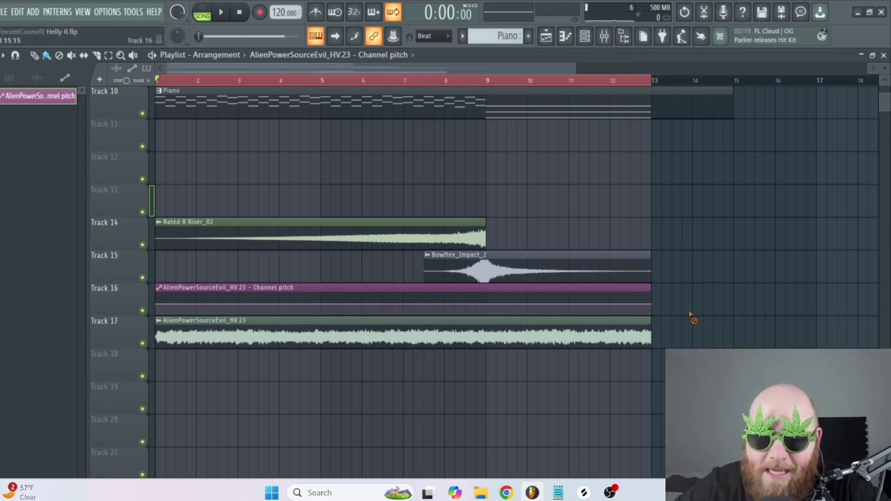
{"action": "left_click_drag", "start_coordinate": [651, 305], "coordinate": [652, 315]}
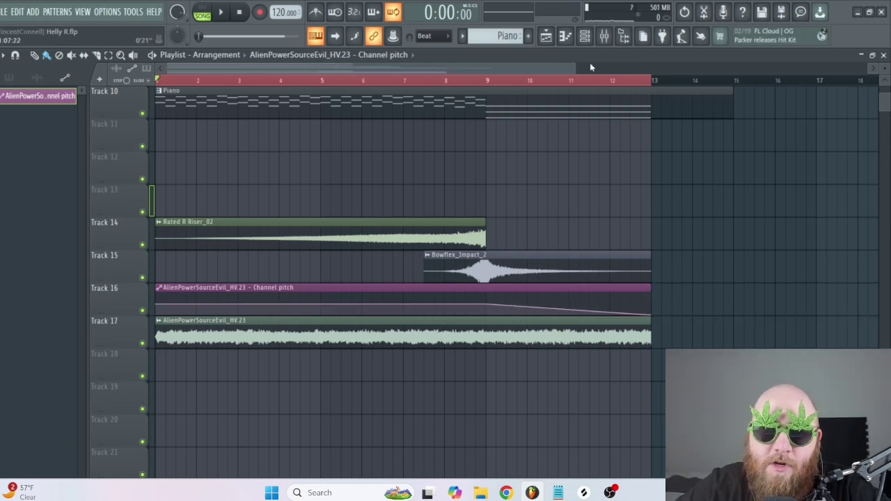
- Add a Balance effect in an empty slot of the AlienPowerSourceEvil_HV.23 mixer track
{"action": "left_click", "coordinate": [604, 39]}
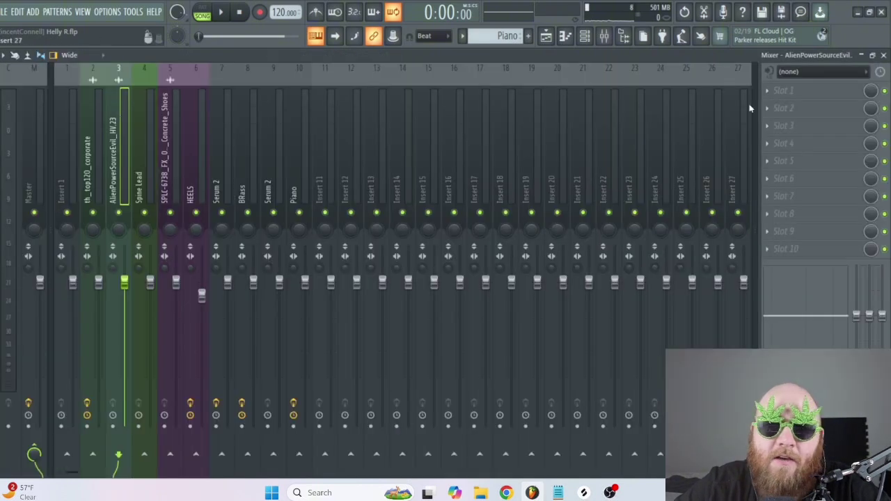
{"action": "left_click", "coordinate": [774, 125]}
{"action": "mouse_move", "coordinate": [773, 140]}
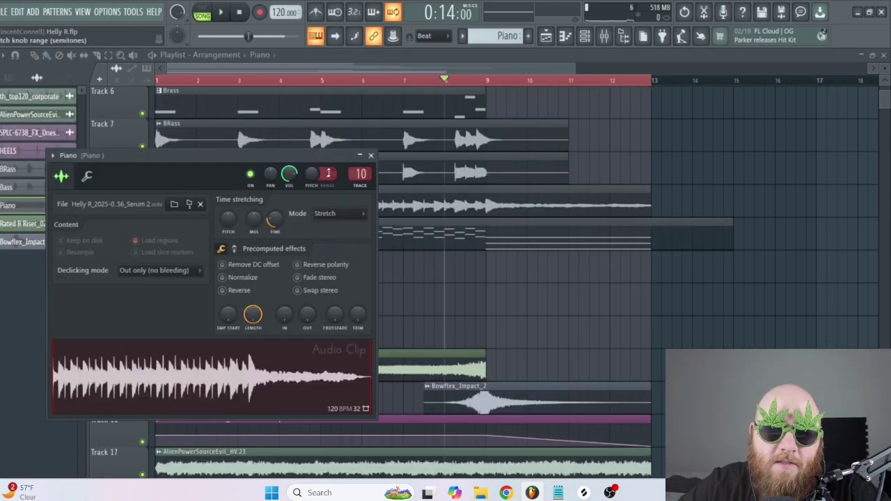
- Automate the Piano audio clip's channel pitch and delete the extra Piano pattern clip at bar 13 on Track 12
{"action": "right_click", "coordinate": [320, 178]}
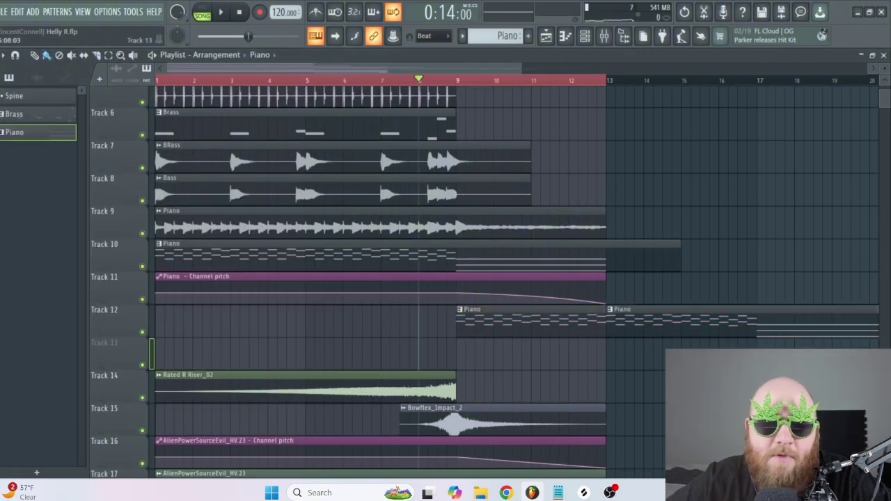
{"action": "right_click", "coordinate": [718, 337]}
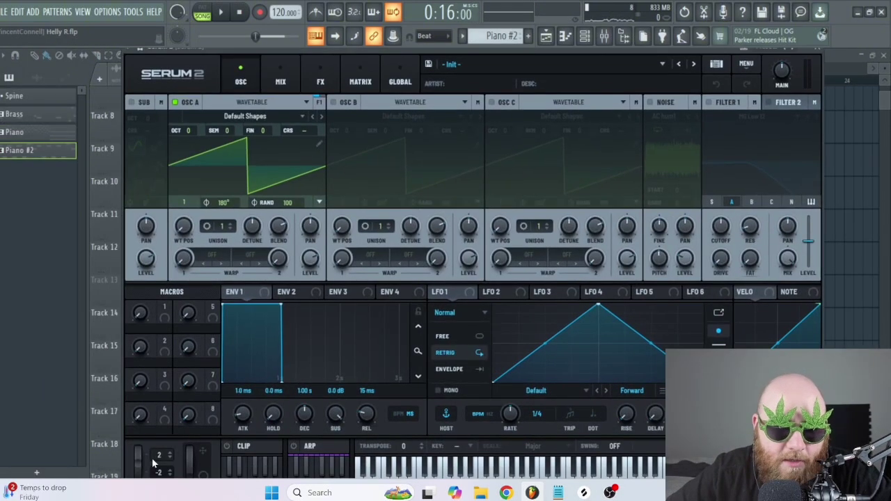
- Lower the pitch of the Piano #2 melody notes in the Serum 2 piano roll
{"action": "left_click", "coordinate": [172, 73]}
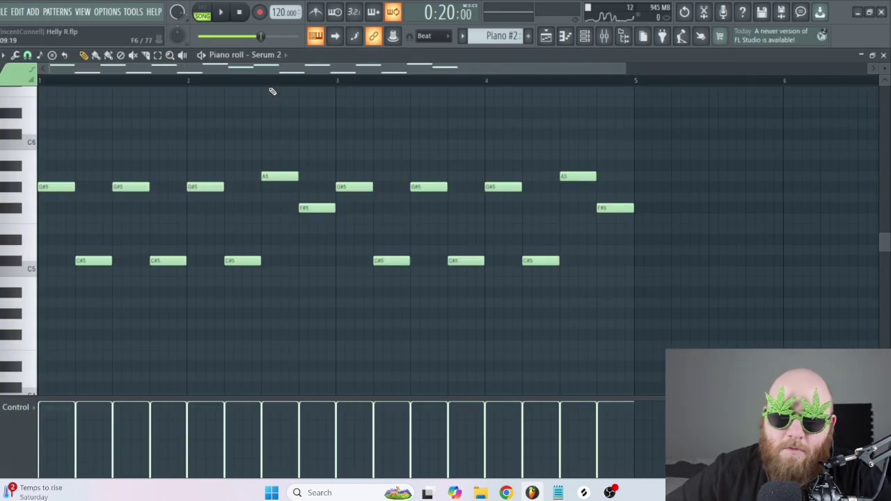
{"action": "key", "text": "Down"}
{"action": "key", "text": "Down"}
{"action": "key", "text": "Down"}
{"action": "key", "text": "Down"}
{"action": "key", "text": "Down"}
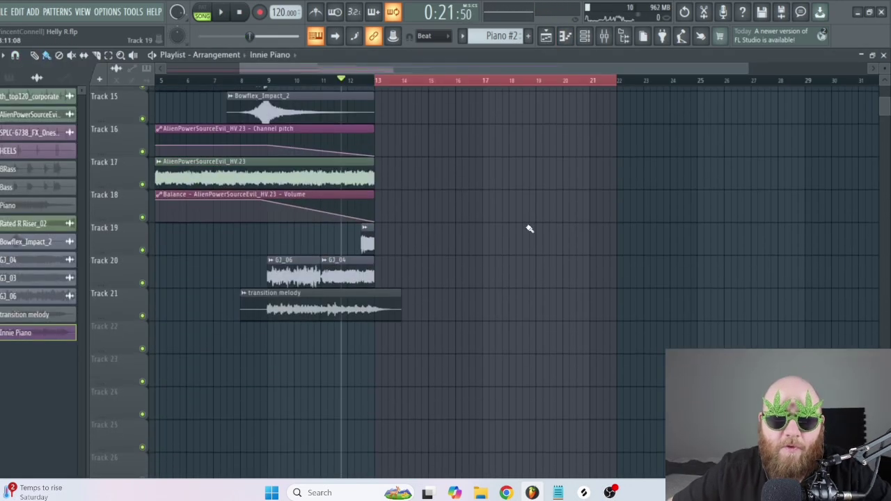
{"action": "scroll", "coordinate": [527, 229], "scroll_direction": "down", "scroll_amount": 1}
{"action": "left_click", "coordinate": [244, 289]}
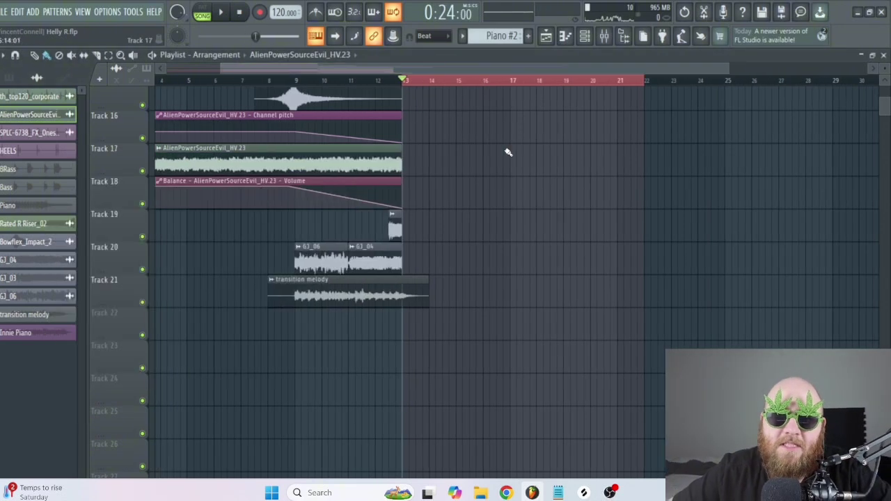
{"action": "right_click", "coordinate": [512, 179]}
{"action": "left_click", "coordinate": [582, 231]}
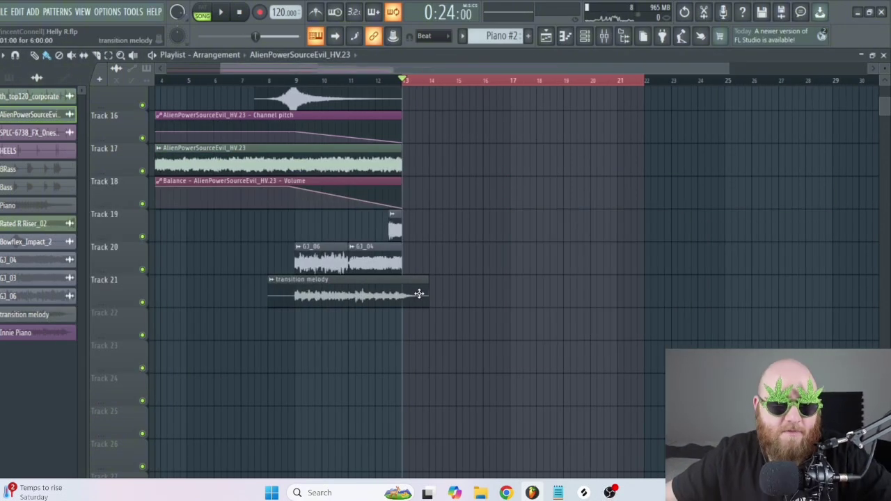
- Search the browser for bird, place the Birds_13 sample at bar 13 on Track 22 and play it back
{"action": "key", "text": "alt+F8"}
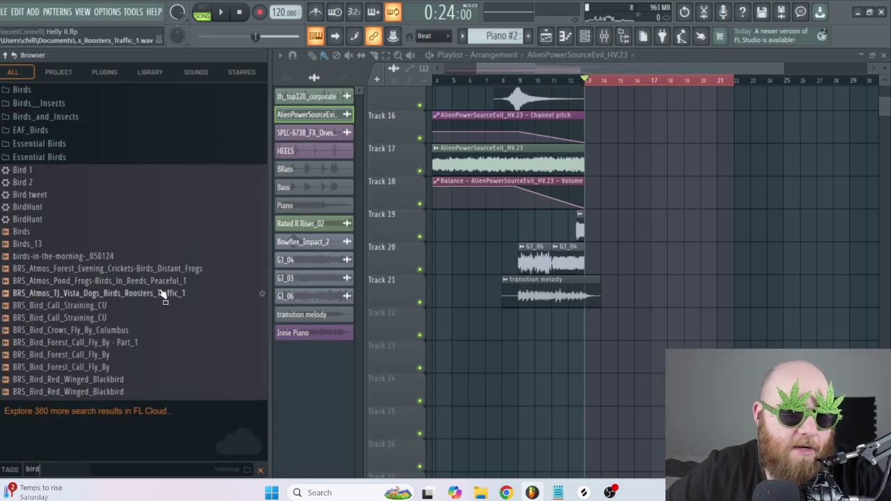
{"action": "left_click_drag", "start_coordinate": [160, 277], "coordinate": [415, 327]}
{"action": "key", "text": "space"}
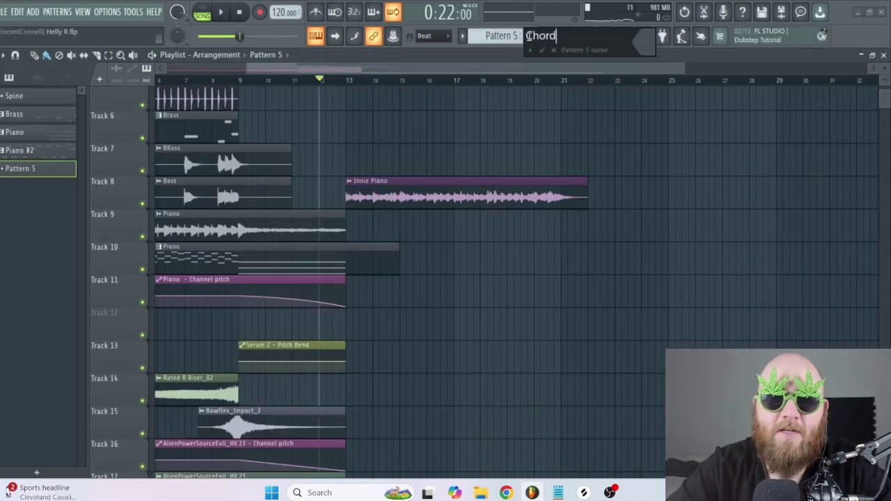
- Name the new pattern Chord, place it at bar 13 on Track 12 and extend the clip to bar 21
{"action": "key", "text": "Return"}
{"action": "left_click", "coordinate": [362, 317]}
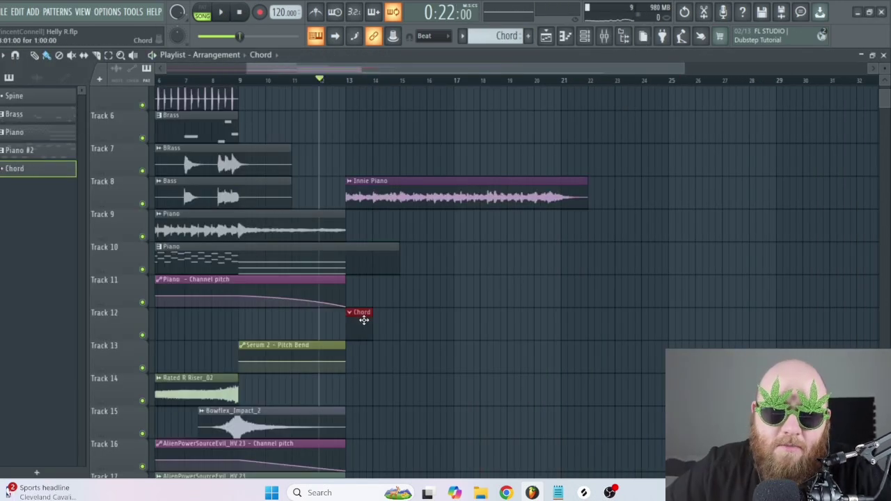
{"action": "left_click_drag", "start_coordinate": [376, 320], "coordinate": [561, 320]}
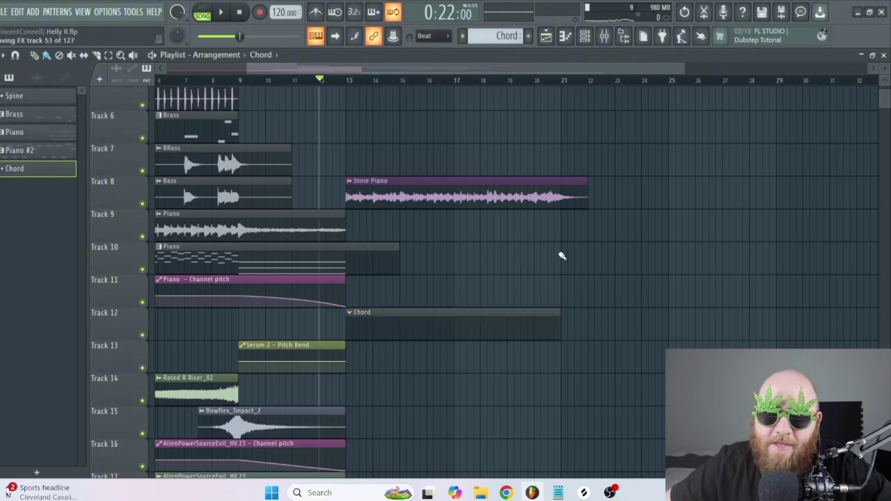
- Open the Chord pattern and delete the three long F#6, D#6 and H5 notes from the Serum 2 piano roll
{"action": "double_click", "coordinate": [372, 338]}
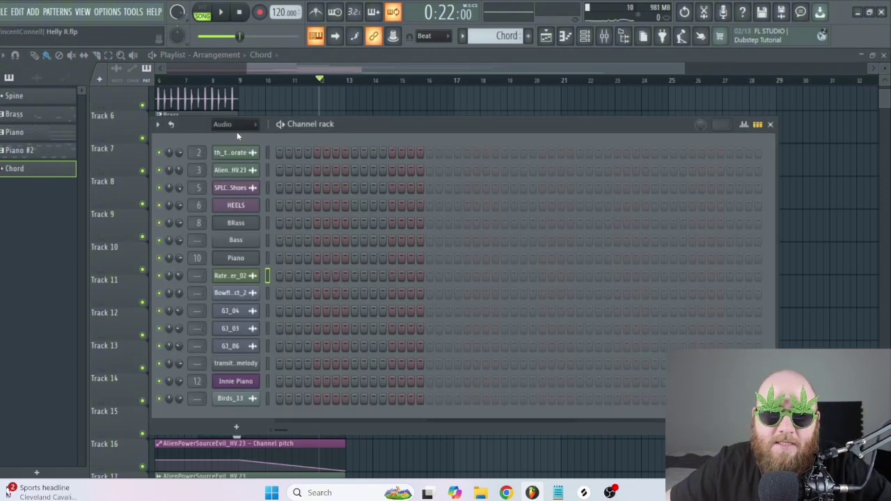
{"action": "scroll", "coordinate": [237, 131], "scroll_direction": "up", "scroll_amount": 1}
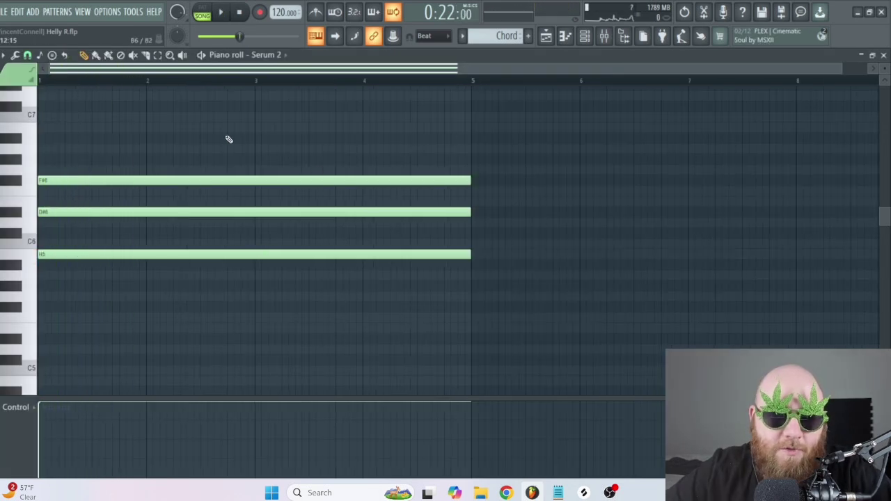
{"action": "right_click", "coordinate": [209, 180]}
{"action": "right_click", "coordinate": [210, 212]}
{"action": "right_click", "coordinate": [209, 254]}
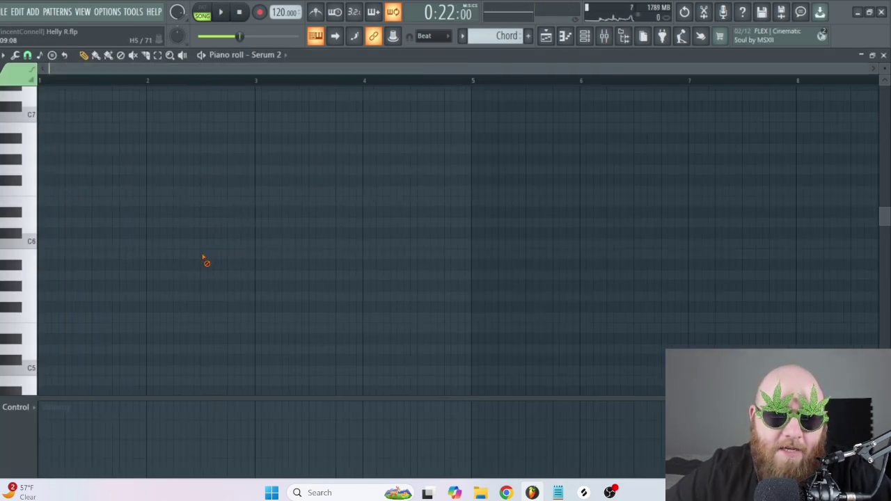
- Enter a two-bar chord of G#4, D#5 and H5 starting at bar 1 of the Chord pattern
{"action": "scroll", "coordinate": [73, 291], "scroll_direction": "down", "scroll_amount": 3}
{"action": "left_click", "coordinate": [48, 225]}
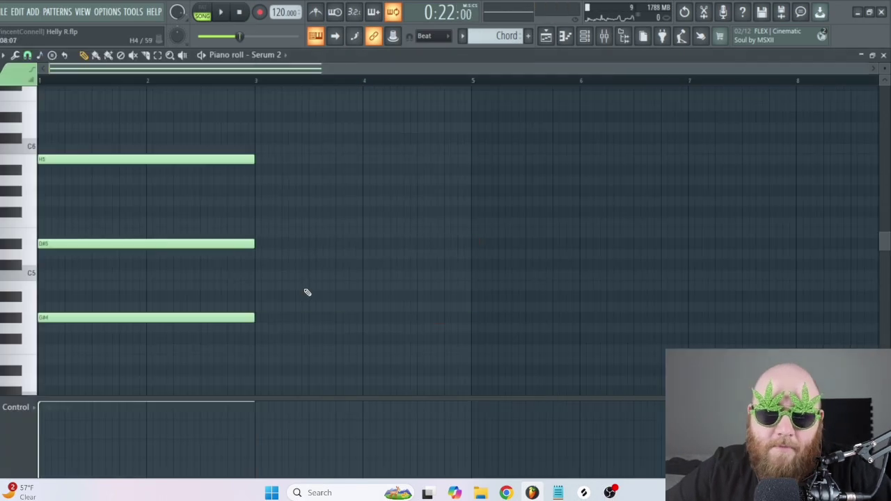
- Duplicate the two-bar chord to bar 3 of the Chord pattern and raise the copy's G#4 note
{"action": "key", "text": "ctrl+b"}
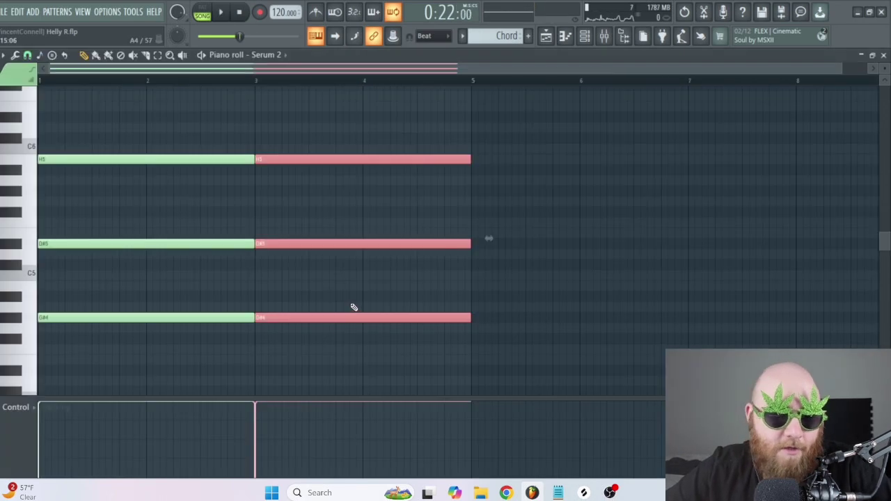
{"action": "left_click_drag", "start_coordinate": [318, 317], "coordinate": [312, 277]}
{"action": "left_click", "coordinate": [322, 267]}
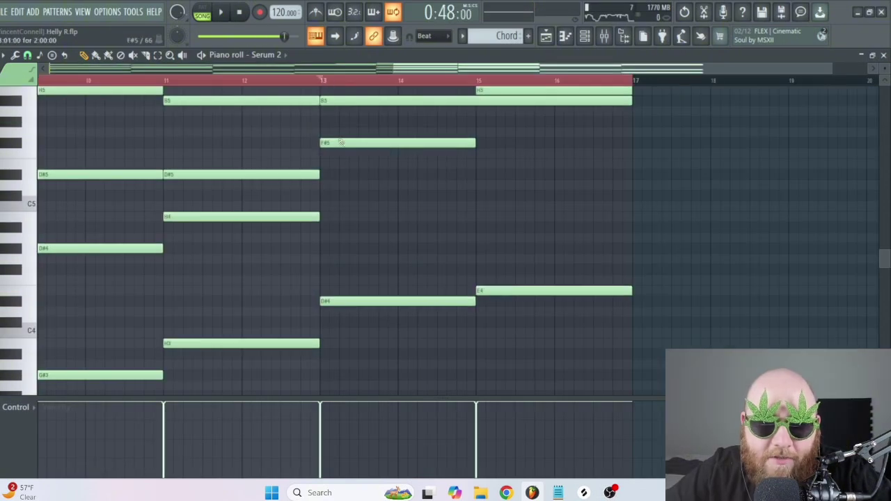
- Play back the last chords of the Chord progression, from bar 13 towards bar 17, leaving no extra notes in it
{"action": "key", "text": "space"}
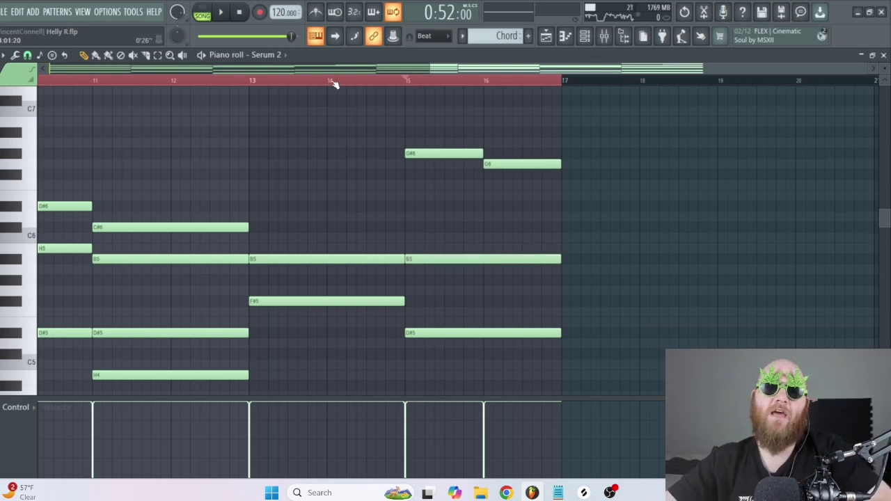
{"action": "key", "text": "space"}
{"action": "left_click", "coordinate": [548, 197]}
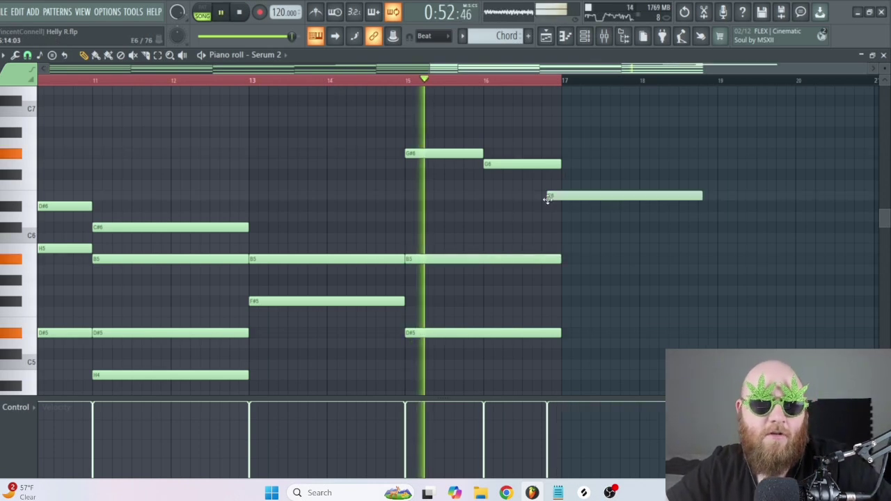
{"action": "right_click", "coordinate": [587, 191]}
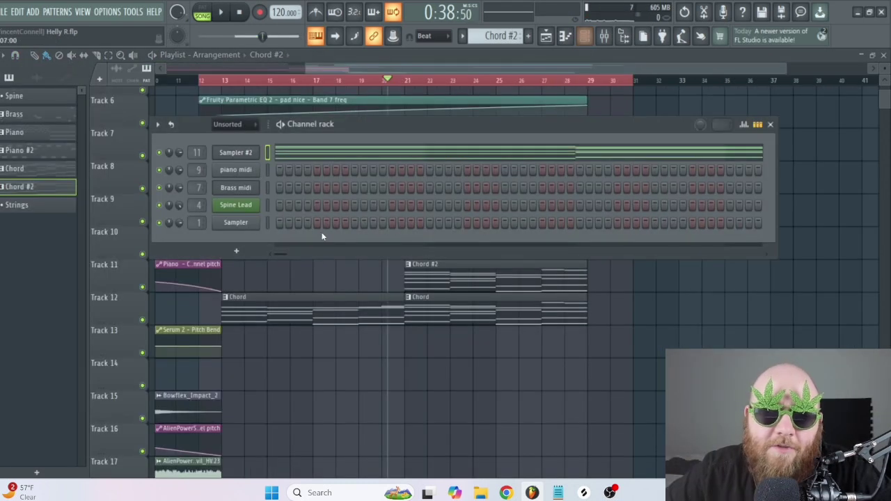
- Open the full list of generator plugins to insert a new instrument channel next to Sampler #2
{"action": "right_click", "coordinate": [238, 164]}
{"action": "mouse_move", "coordinate": [278, 252]}
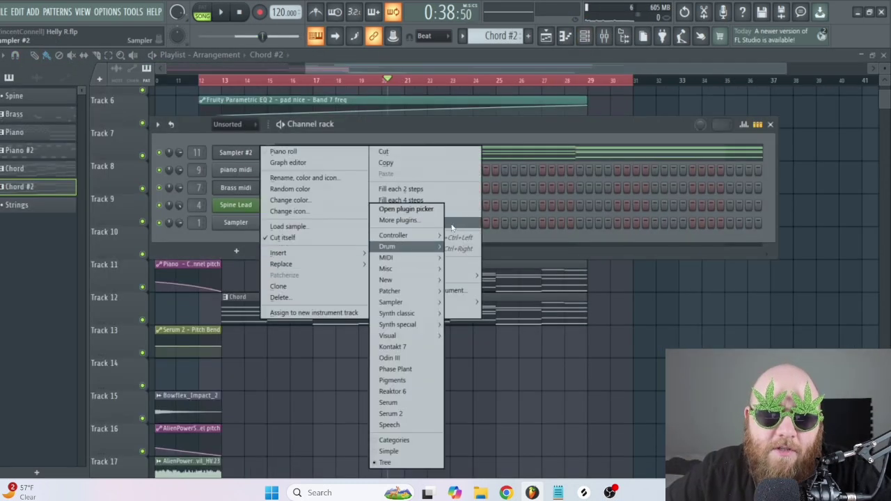
{"action": "left_click", "coordinate": [407, 222]}
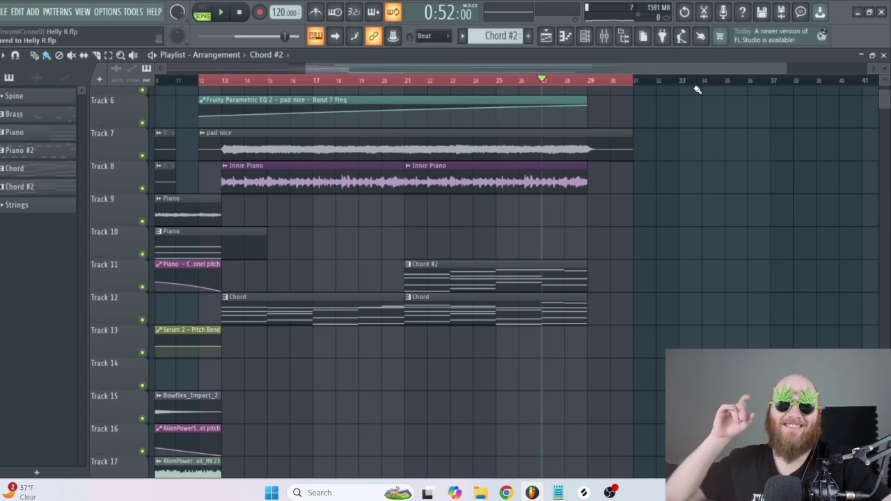
- Play back the arrangement from bar 27, where the Chord and Chord #2 clips overlap
{"action": "key", "text": "space"}
{"action": "key", "text": "space"}
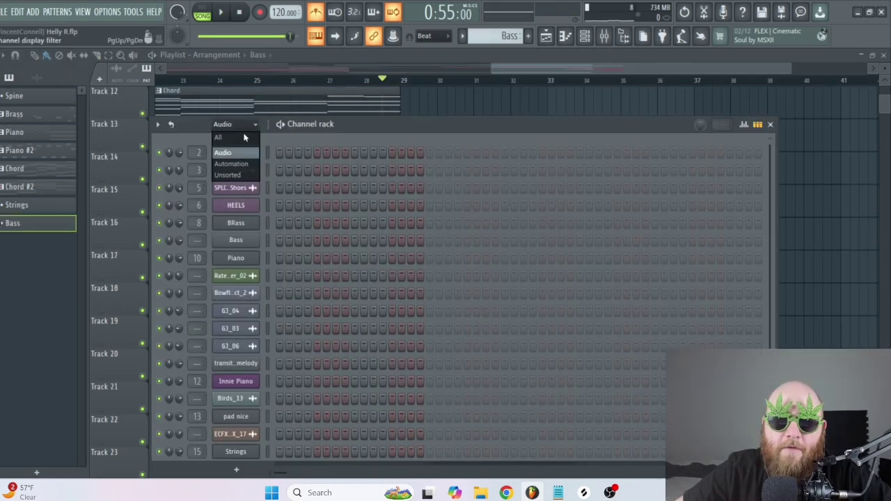
- Show all channels, insert a Serum 2 channel next to string midi for the Bass pattern and open its preset selection
{"action": "scroll", "coordinate": [288, 156], "scroll_direction": "up", "scroll_amount": 3}
{"action": "right_click", "coordinate": [263, 150]}
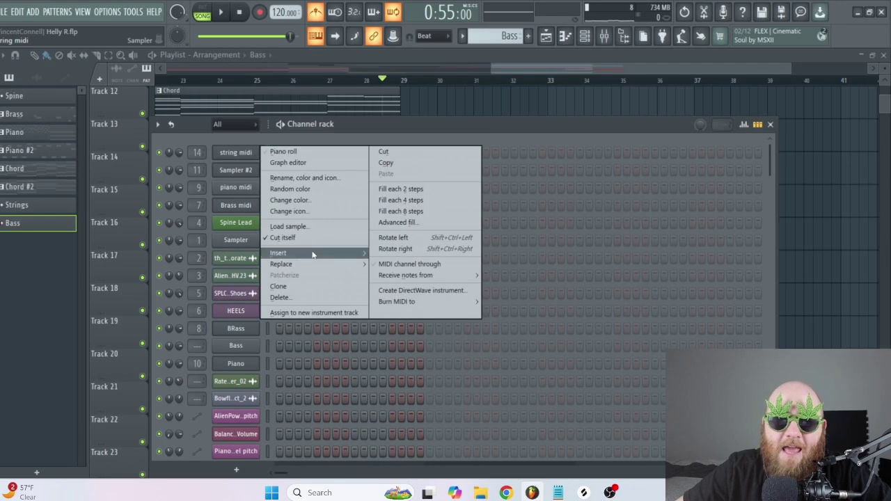
{"action": "mouse_move", "coordinate": [368, 259]}
{"action": "left_click", "coordinate": [390, 221]}
{"action": "scroll", "coordinate": [389, 313], "scroll_direction": "down", "scroll_amount": 5}
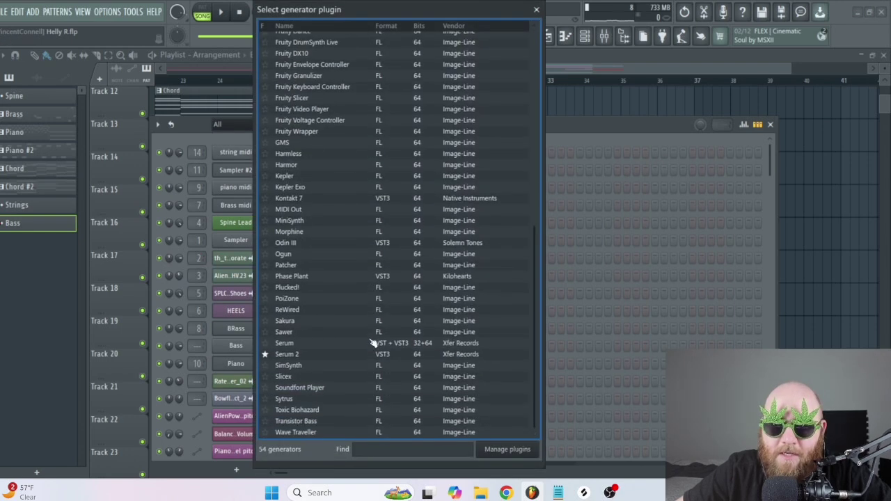
{"action": "double_click", "coordinate": [319, 356]}
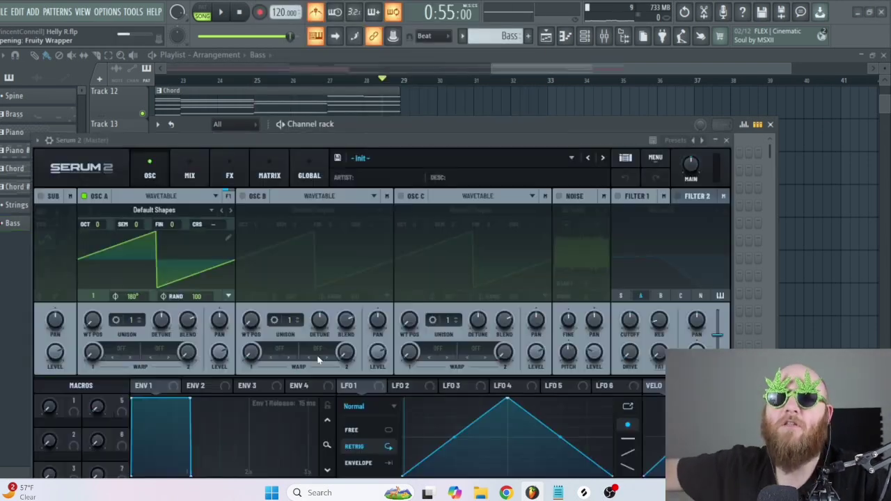
{"action": "left_click_drag", "start_coordinate": [387, 142], "coordinate": [394, 101]}
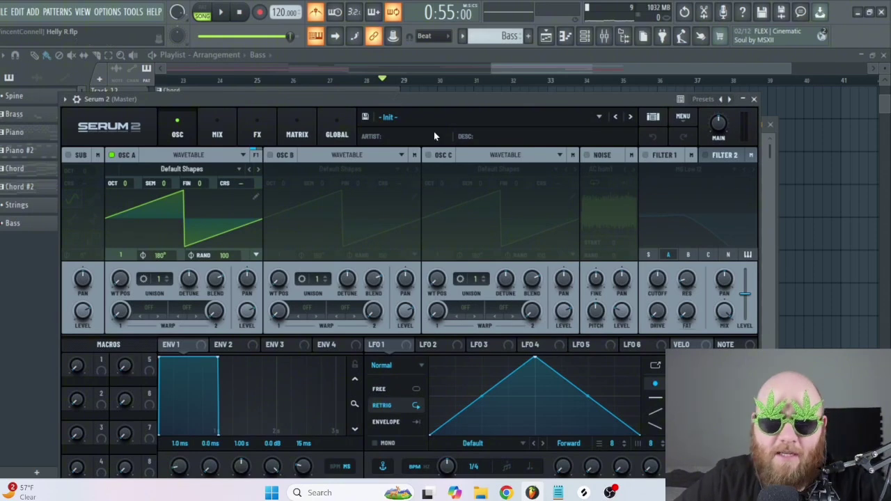
{"action": "left_click", "coordinate": [474, 119]}
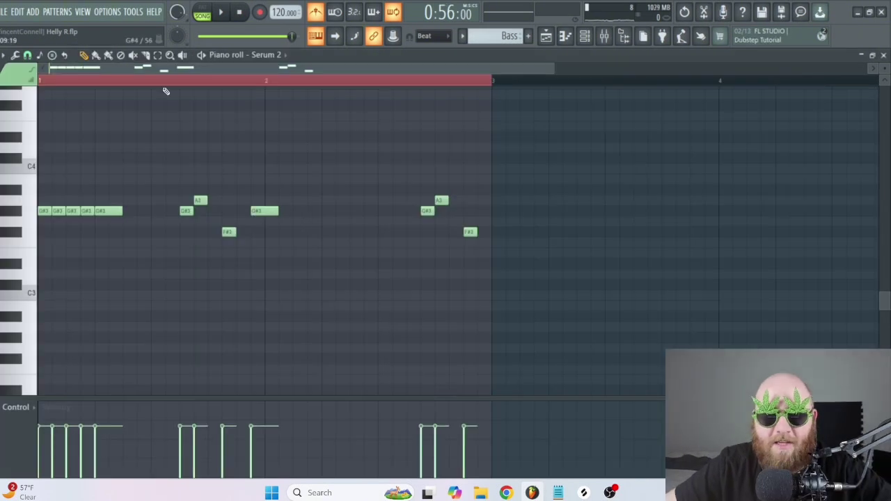
- Play the Bass pattern and adjust the kHs Bitcrush downsampling rate on the Serum 2 mixer track
{"action": "key", "text": "space"}
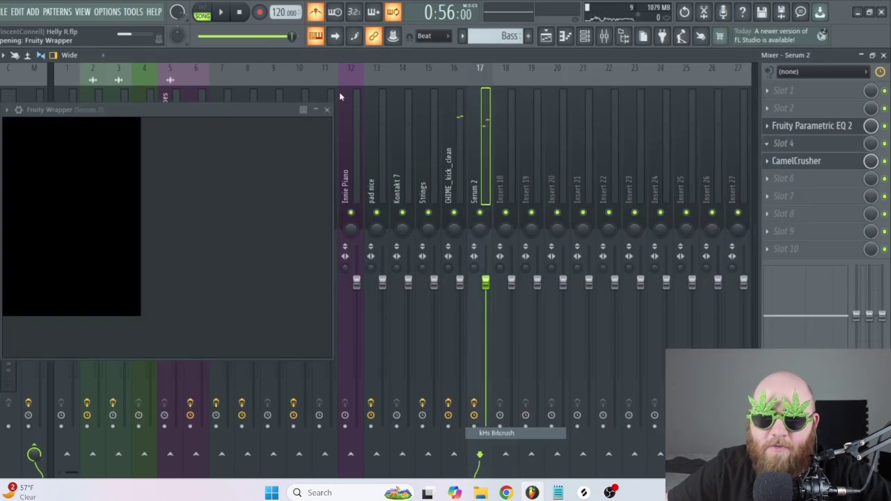
{"action": "left_click_drag", "start_coordinate": [103, 112], "coordinate": [243, 113]}
{"action": "key", "text": "space"}
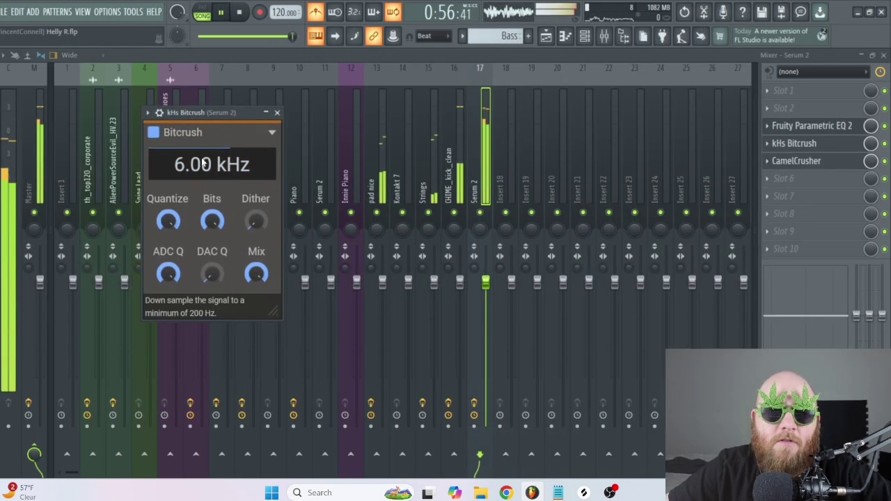
{"action": "left_click_drag", "start_coordinate": [202, 163], "coordinate": [201, 153]}
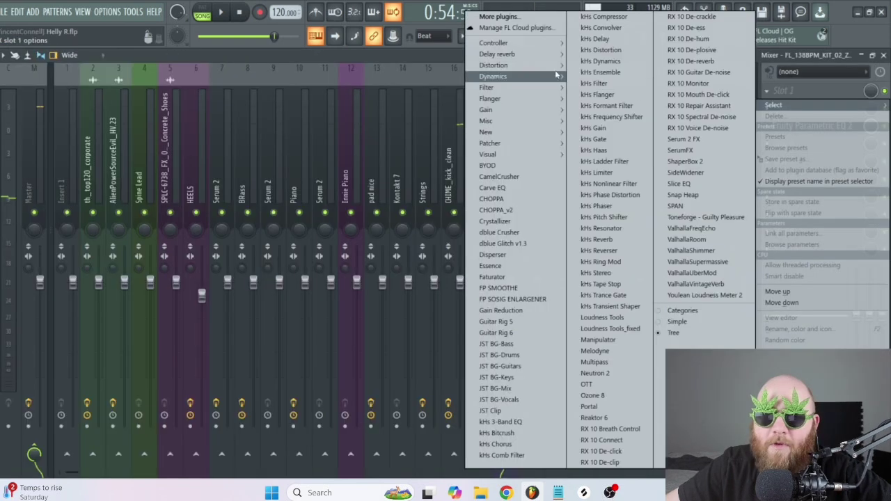
- Add Fruity Reeverb 2 to the first effect slot of the FL_138BPM_KIT_02_Zap mixer track and lower its wet level during playback
{"action": "mouse_move", "coordinate": [496, 53]}
{"action": "left_click", "coordinate": [439, 99]}
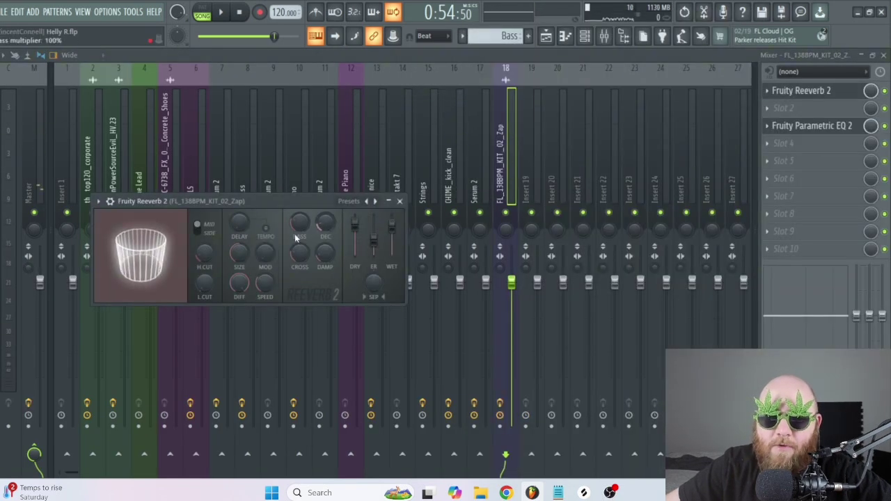
{"action": "key", "text": "space"}
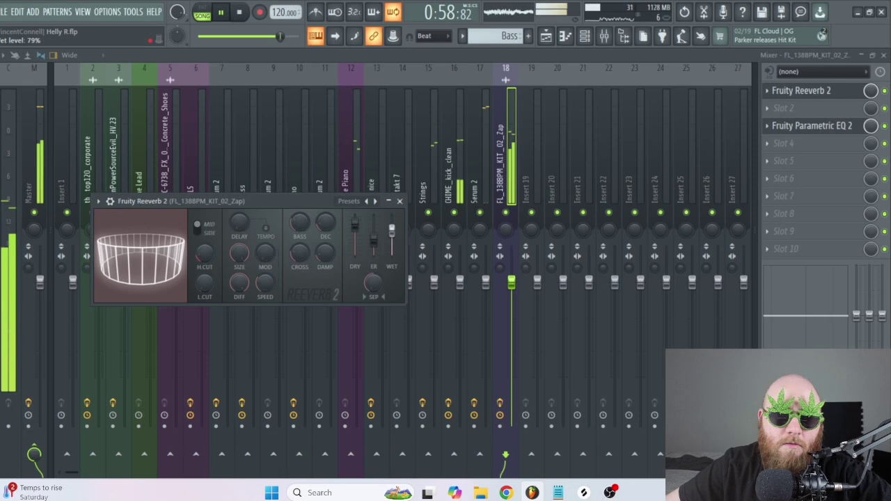
{"action": "left_click_drag", "start_coordinate": [392, 227], "coordinate": [394, 237]}
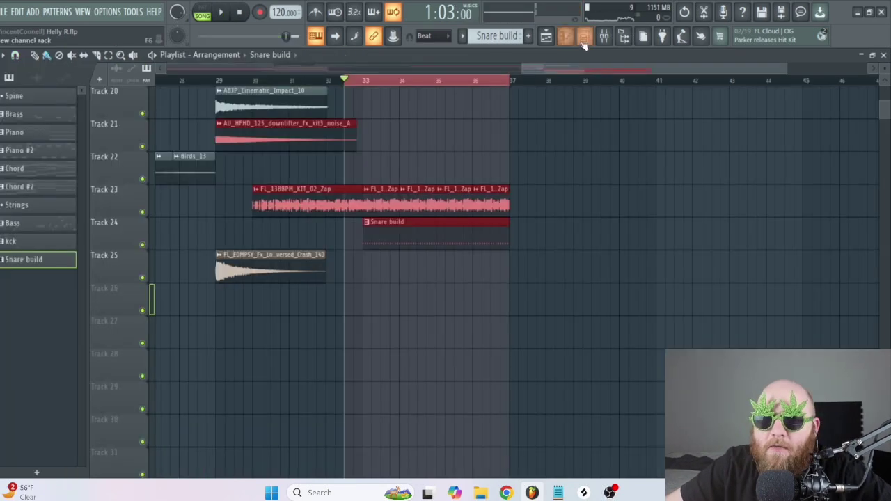
- Automate the channel pitch of CHIME_snare_megaverb_1 with a rising curve on Track 25 ending at bar 37, and play it back
{"action": "key", "text": "F6"}
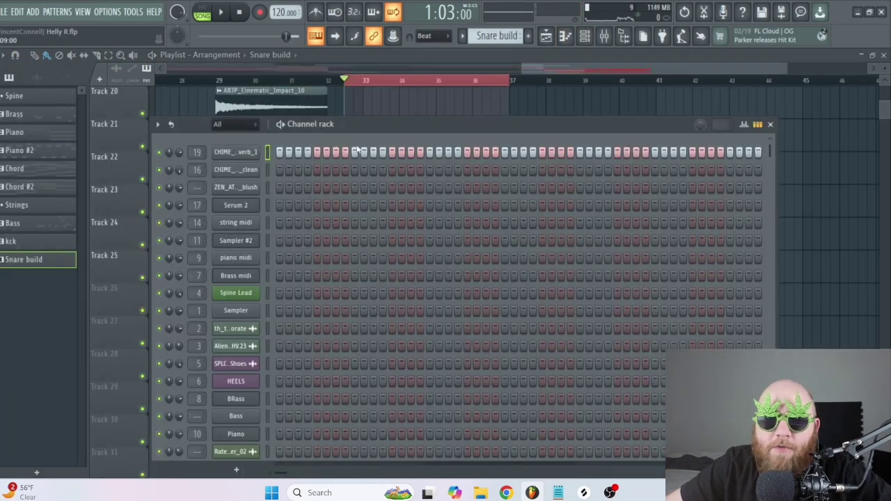
{"action": "left_click", "coordinate": [261, 152]}
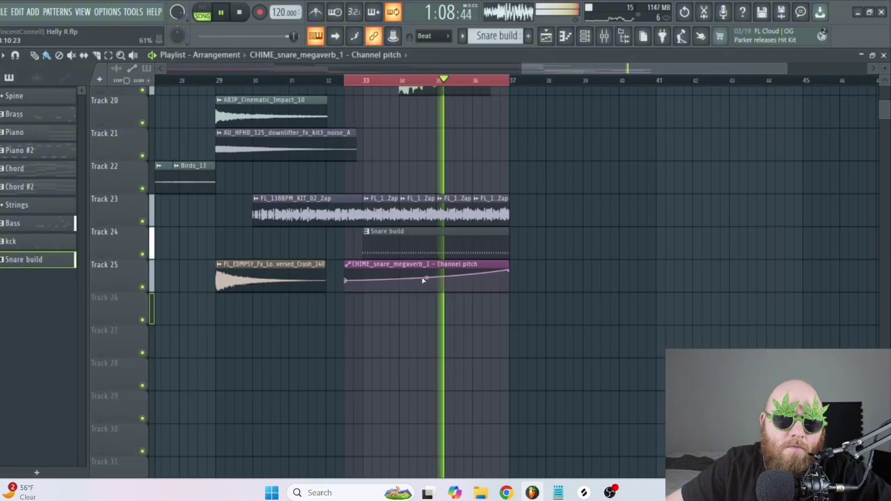
{"action": "scroll", "coordinate": [504, 121], "scroll_direction": "up", "scroll_amount": 1}
{"action": "key", "text": "space"}
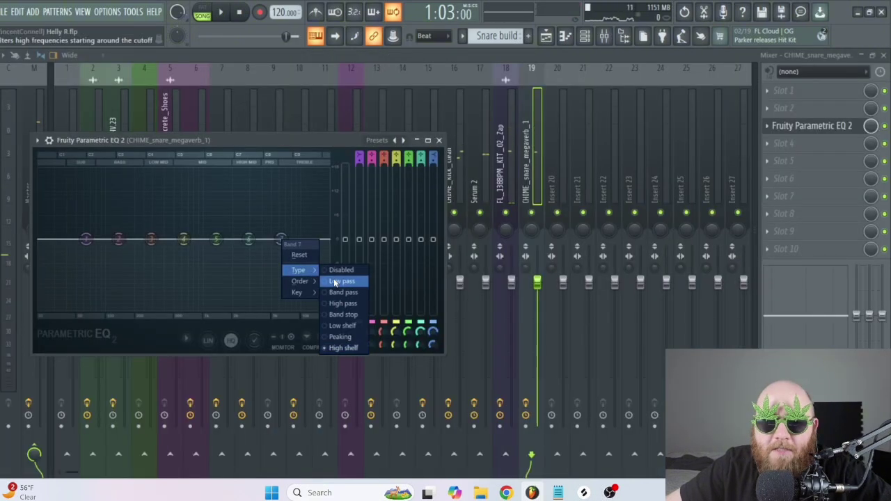
- Set band 7 of the snare's Fruity Parametric EQ 2 to low pass and shape its rising frequency automation on Track 26
{"action": "left_click", "coordinate": [339, 281]}
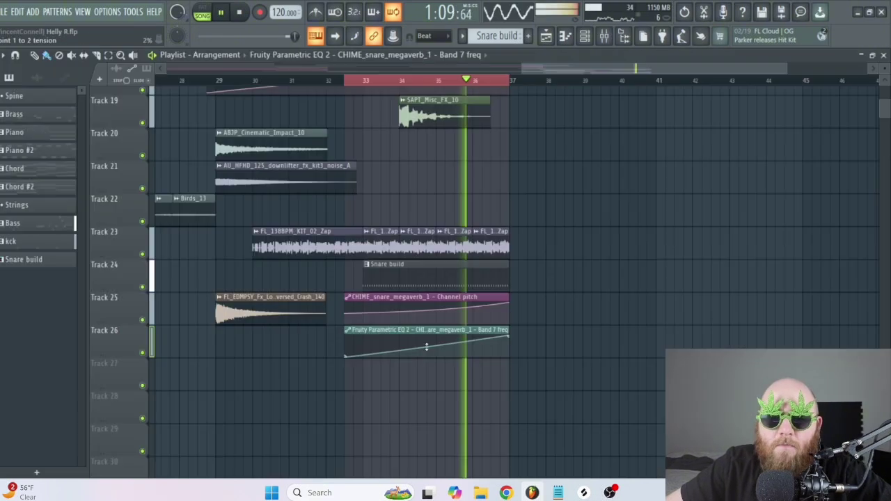
{"action": "left_click_drag", "start_coordinate": [427, 346], "coordinate": [626, 293]}
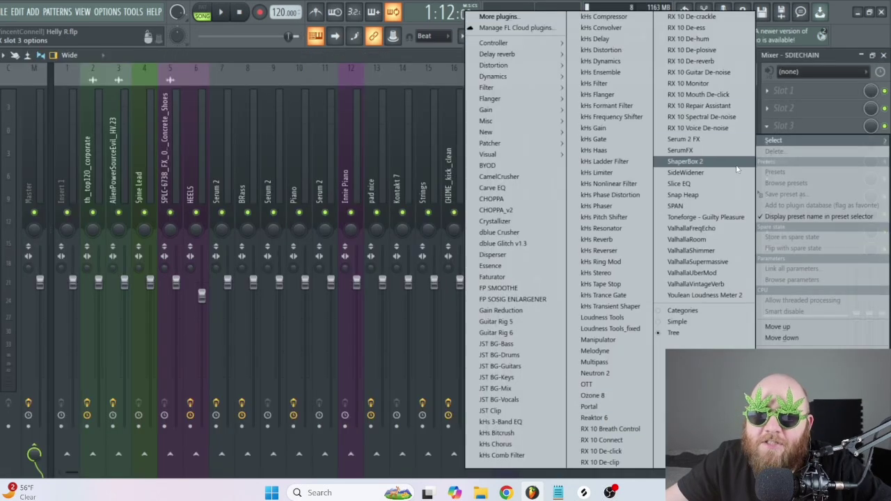
- Load ShaperBox 2 into slot 3 of the sidechain mixer track
{"action": "left_click", "coordinate": [731, 161]}
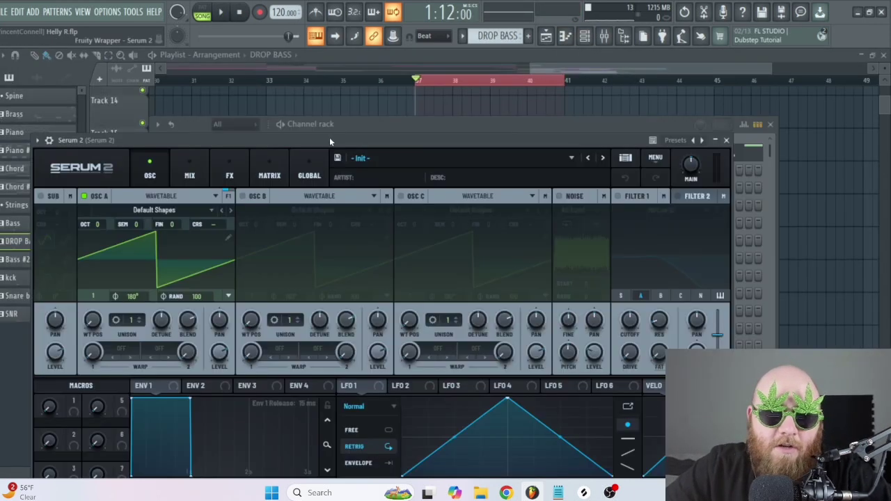
- Load the BA - Amazing DNB Bass preset in the DROP BASS pattern's Serum 2 and listen to it
{"action": "left_click_drag", "start_coordinate": [330, 137], "coordinate": [392, 68]}
{"action": "left_click", "coordinate": [496, 77]}
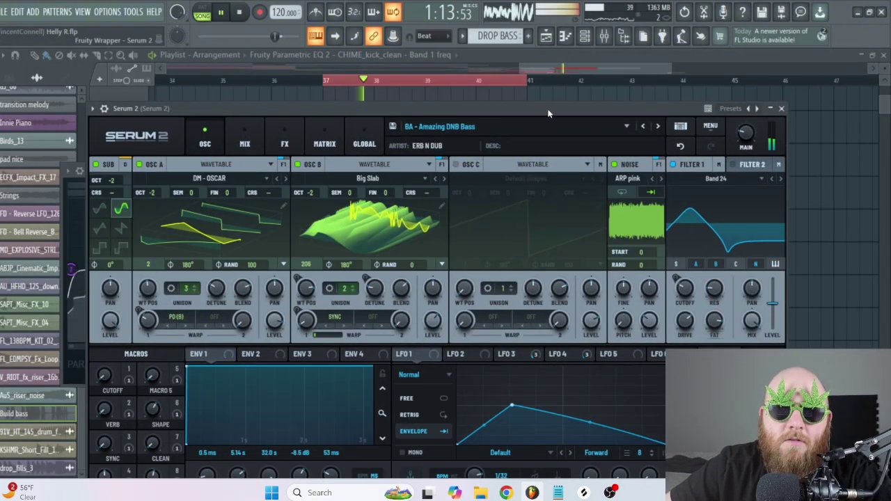
{"action": "left_click_drag", "start_coordinate": [548, 113], "coordinate": [561, 77]}
{"action": "key", "text": "space"}
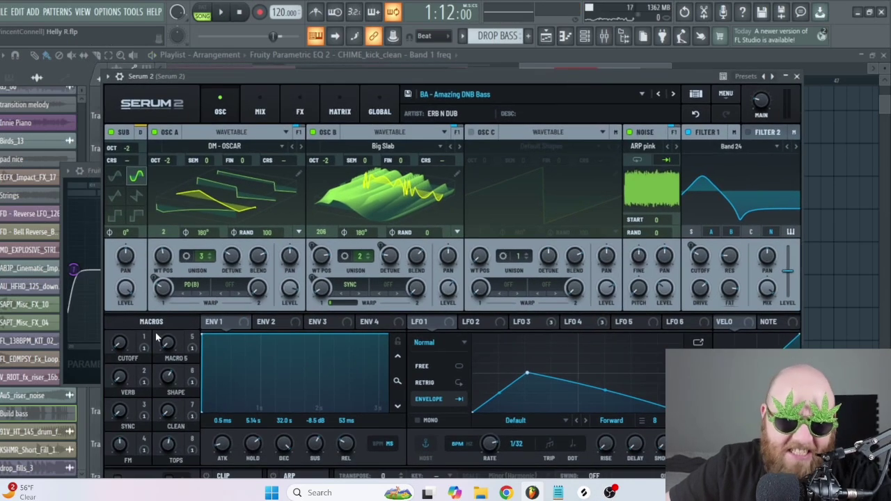
- Lower Serum 2's CUTOFF macro, create an automation clip for it on Track 13 over bars 37 to 41, and play it
{"action": "left_click_drag", "start_coordinate": [119, 342], "coordinate": [121, 393]}
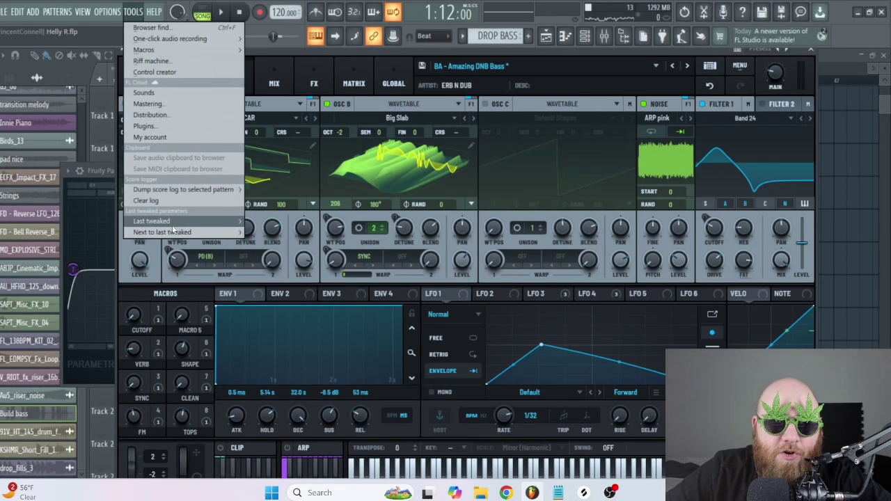
{"action": "mouse_move", "coordinate": [174, 222]}
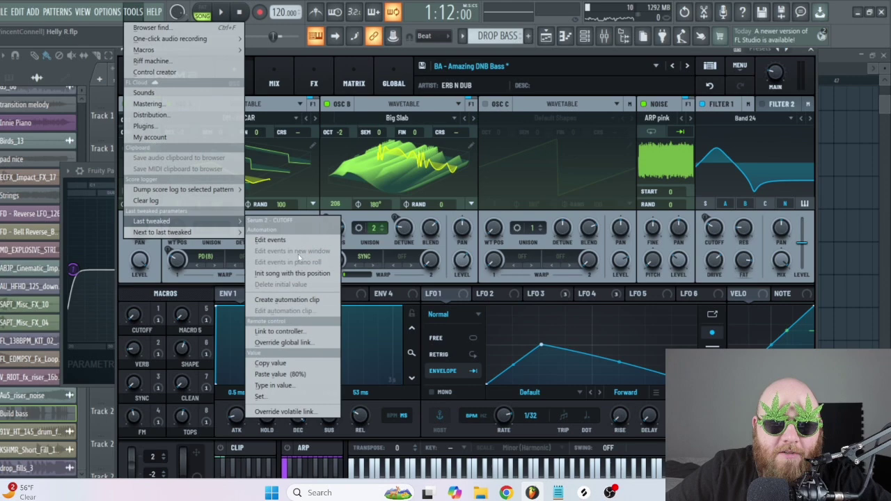
{"action": "left_click", "coordinate": [301, 299]}
{"action": "left_click_drag", "start_coordinate": [630, 61], "coordinate": [588, 205]}
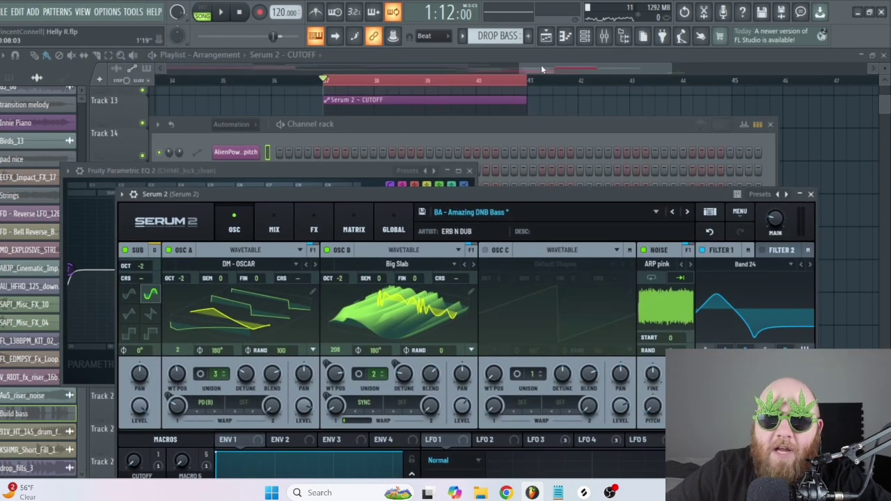
{"action": "left_click", "coordinate": [541, 65]}
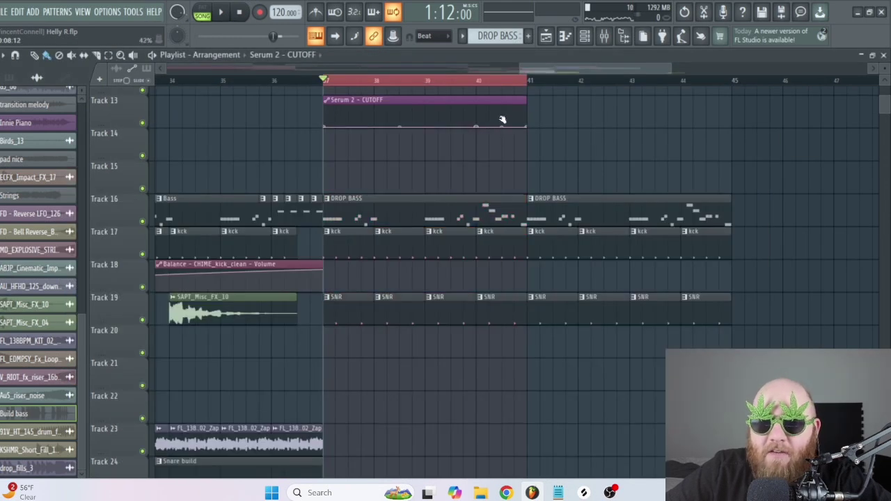
{"action": "key", "text": "space"}
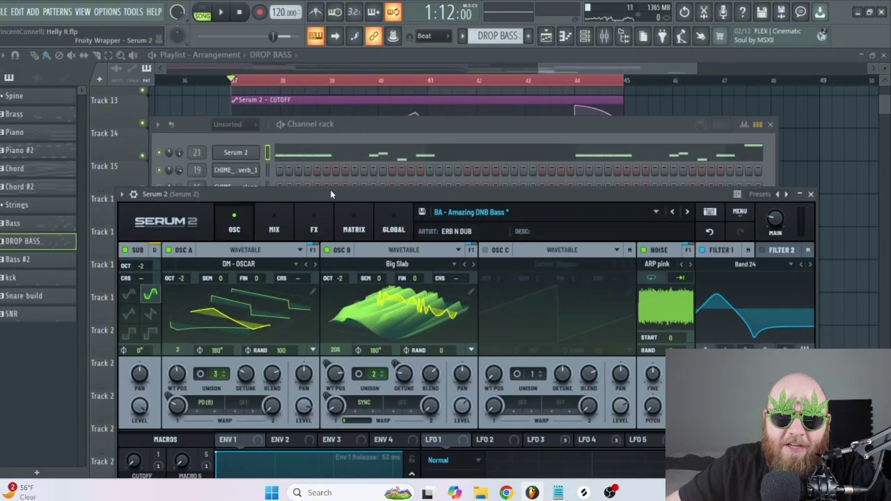
- Reset the DROP BASS pattern's Serum 2 to the Init preset and open its Mix page
{"action": "left_click_drag", "start_coordinate": [330, 188], "coordinate": [329, 113]}
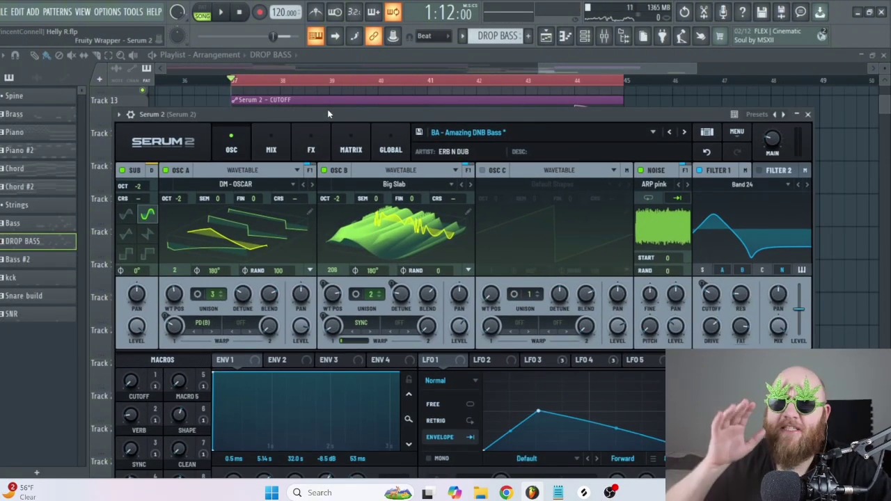
{"action": "left_click", "coordinate": [745, 134]}
{"action": "left_click", "coordinate": [753, 194]}
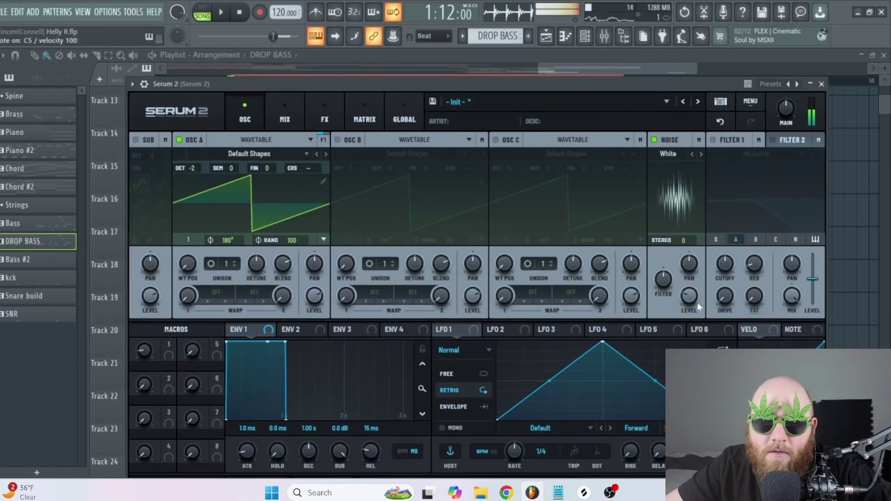
{"action": "left_click", "coordinate": [282, 115]}
{"action": "left_click", "coordinate": [281, 123]}
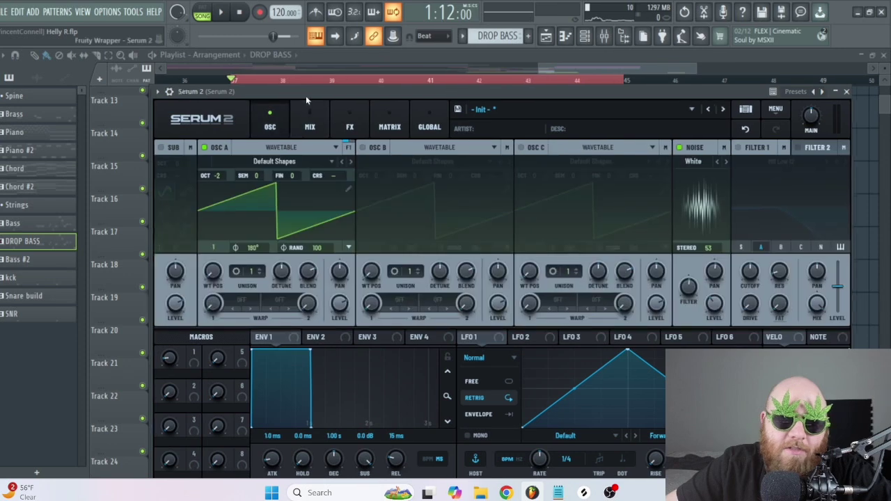
- Add a Distortion set to Rectify and a Filter to Serum 2's main FX chain in the DROP BASS pattern
{"action": "left_click", "coordinate": [363, 123]}
{"action": "left_click", "coordinate": [185, 168]}
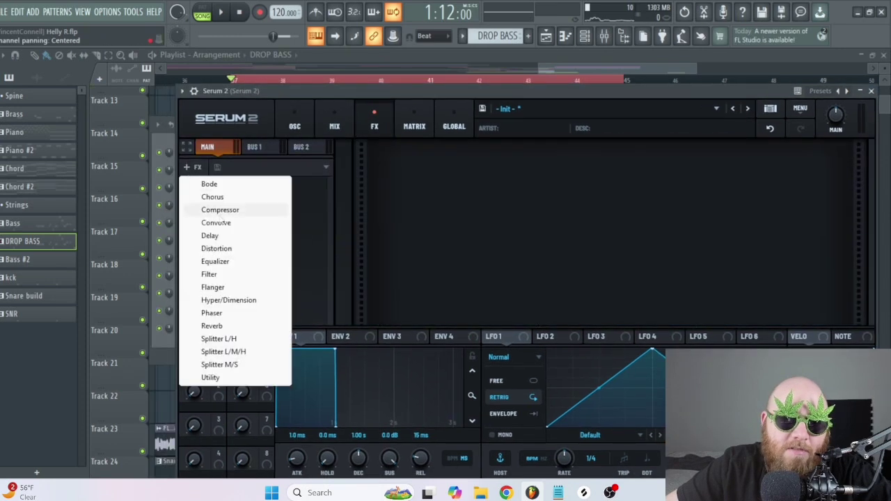
{"action": "left_click", "coordinate": [230, 248]}
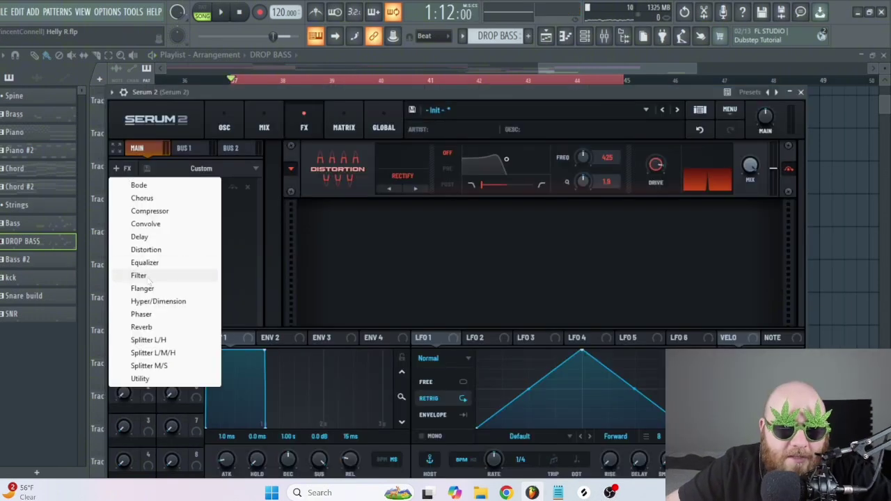
{"action": "left_click", "coordinate": [161, 274]}
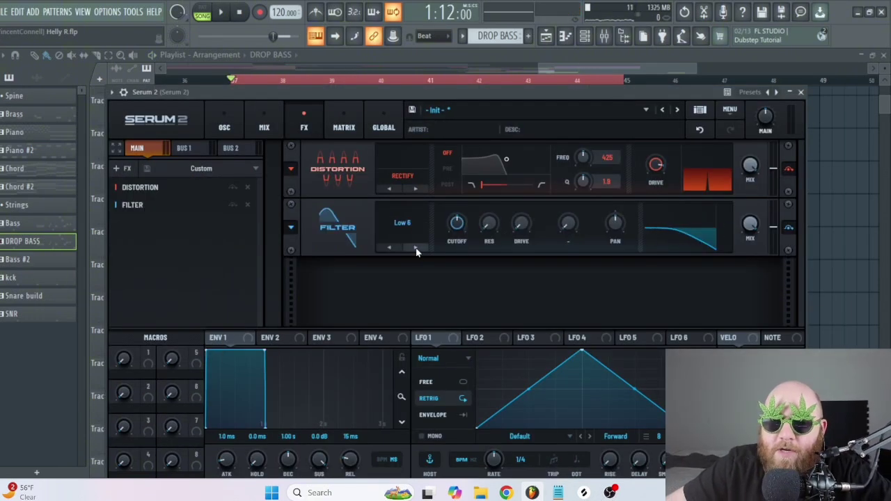
- Set the Filter effect to MG Low 24, assign LFO 1 to its Cutoff, and listen to the result
{"action": "left_click_drag", "start_coordinate": [443, 257], "coordinate": [457, 231]}
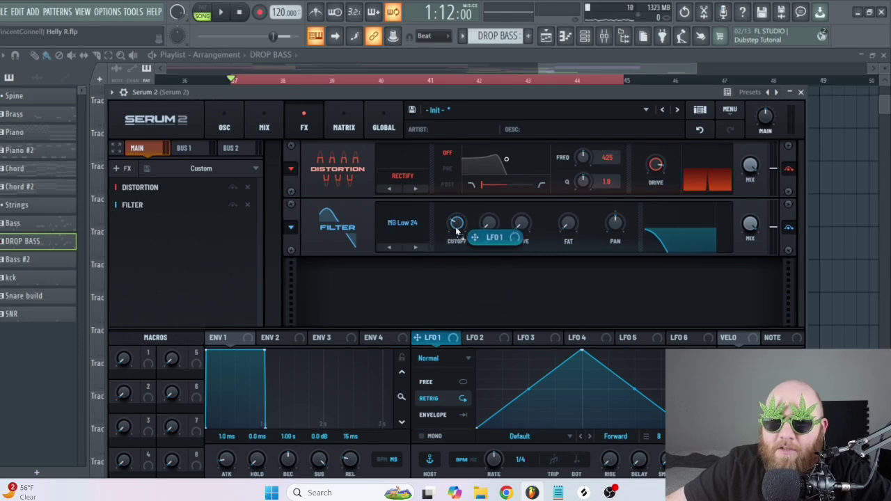
{"action": "key", "text": "space"}
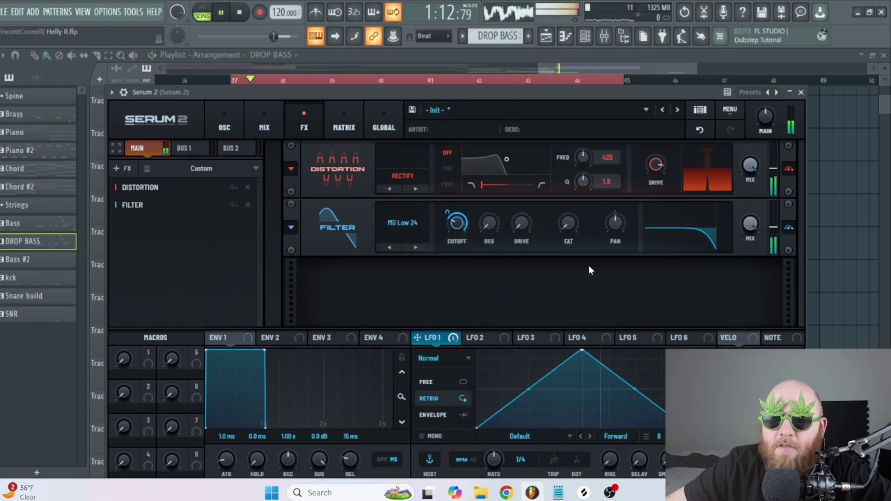
{"action": "key", "text": "space"}
{"action": "key", "text": "Escape"}
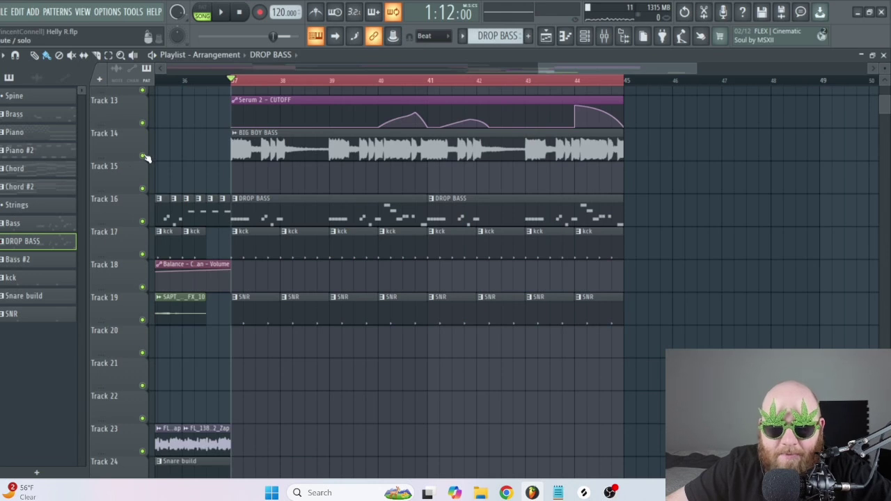
- Compare the drop with the BIG BOY BASS audio on Track 14 muted and unmuted
{"action": "left_click", "coordinate": [144, 156]}
{"action": "key", "text": "space"}
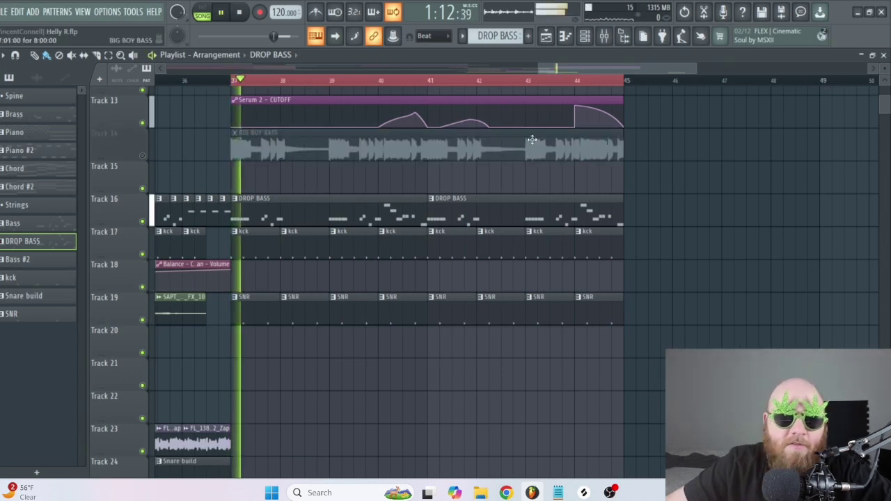
{"action": "key", "text": "space"}
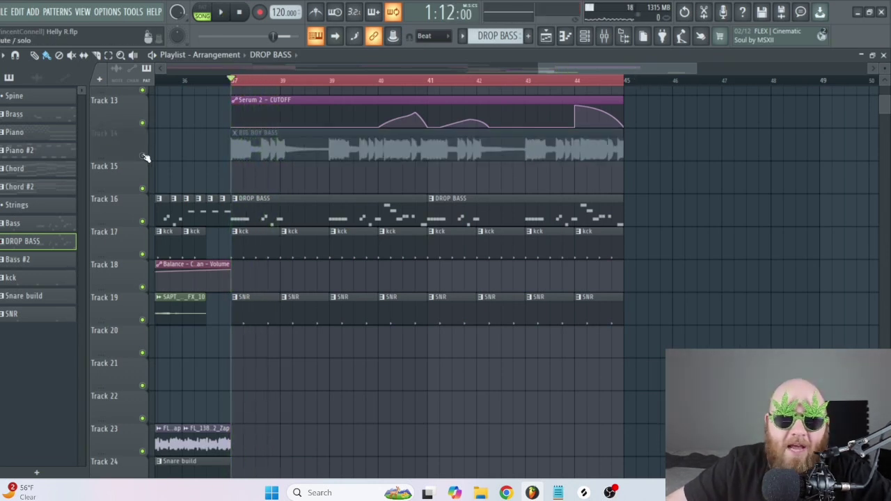
{"action": "left_click", "coordinate": [144, 157]}
{"action": "key", "text": "space"}
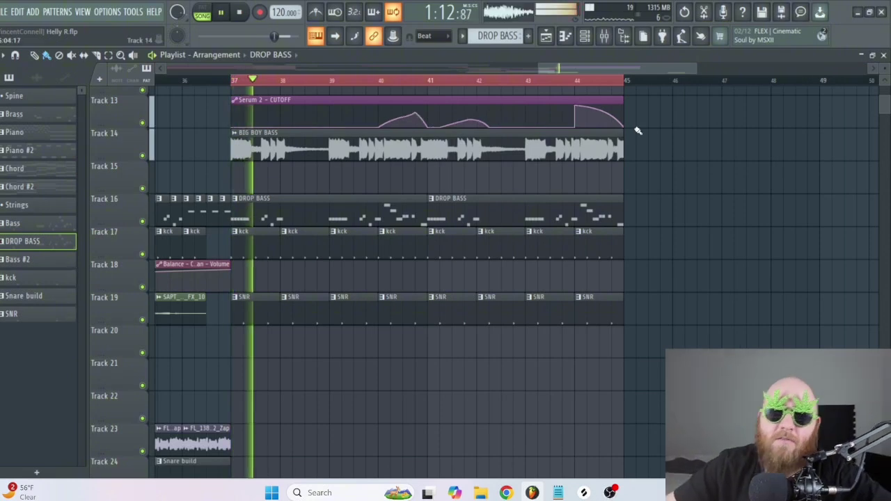
- Name the new pattern responSE BASS
{"action": "type", "text": "S"}
{"action": "type", "text": "E BASS"}
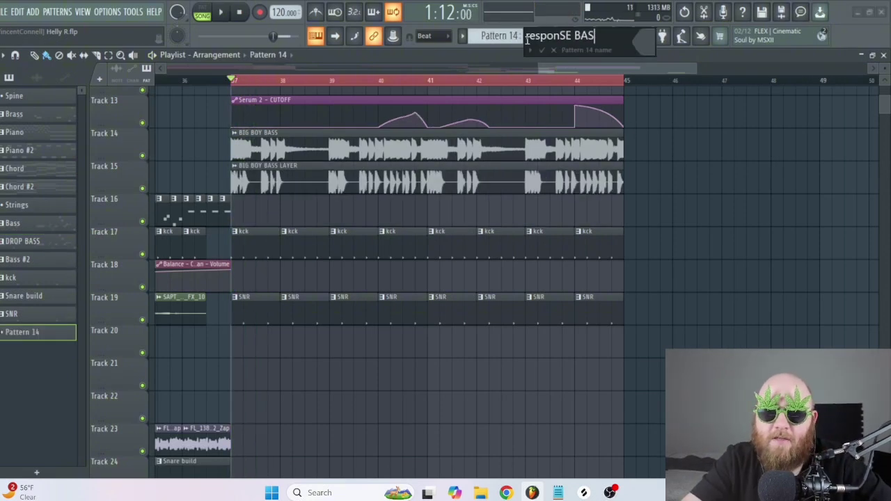
{"action": "key", "text": "Return"}
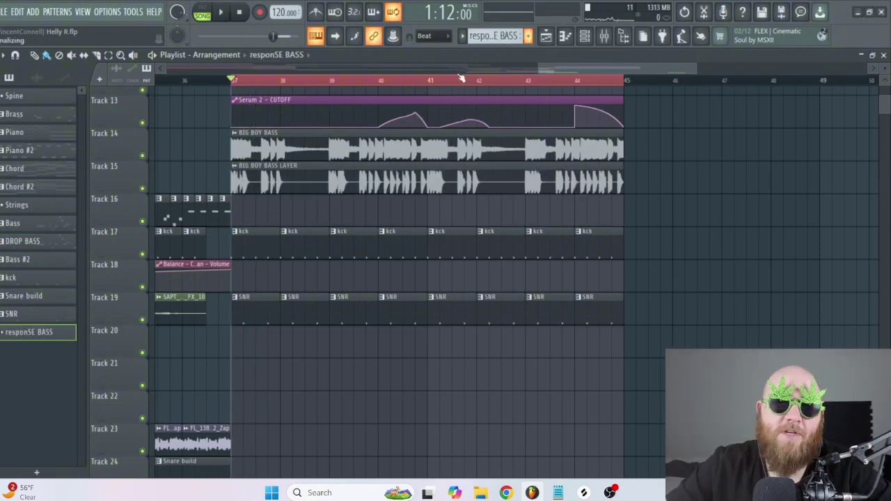
- Load the BA_Glitchy Rezz Bass preset from the S1 Presets into Serum 2 for the responSE BASS pattern
{"action": "left_click_drag", "start_coordinate": [249, 280], "coordinate": [653, 347]}
{"action": "double_click", "coordinate": [399, 125]}
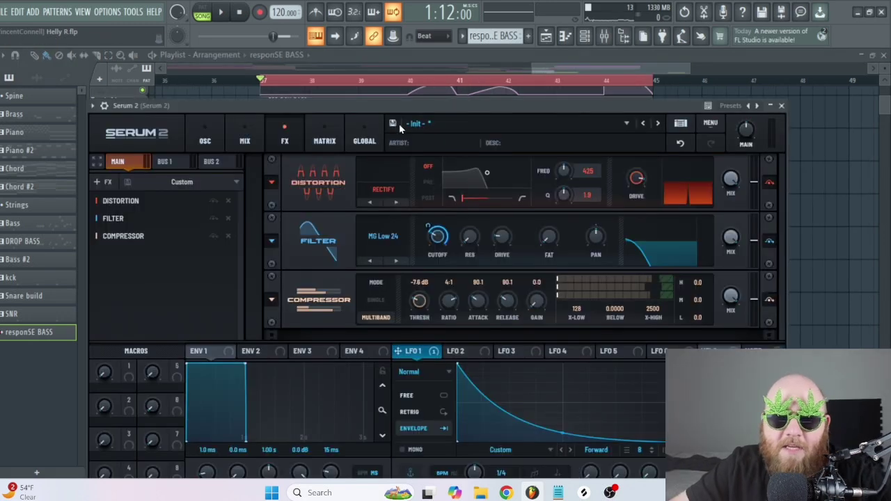
{"action": "left_click", "coordinate": [417, 124]}
{"action": "mouse_move", "coordinate": [438, 154]}
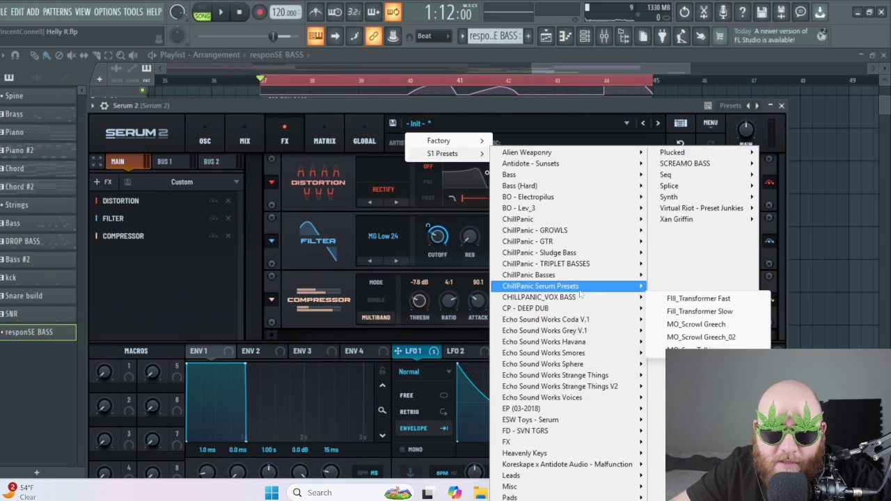
{"action": "mouse_move", "coordinate": [585, 286]}
{"action": "left_click", "coordinate": [707, 291]}
- Enter one sustained Serum 2 note in the responSE BASS pattern
{"action": "left_click_drag", "start_coordinate": [474, 103], "coordinate": [473, 263]}
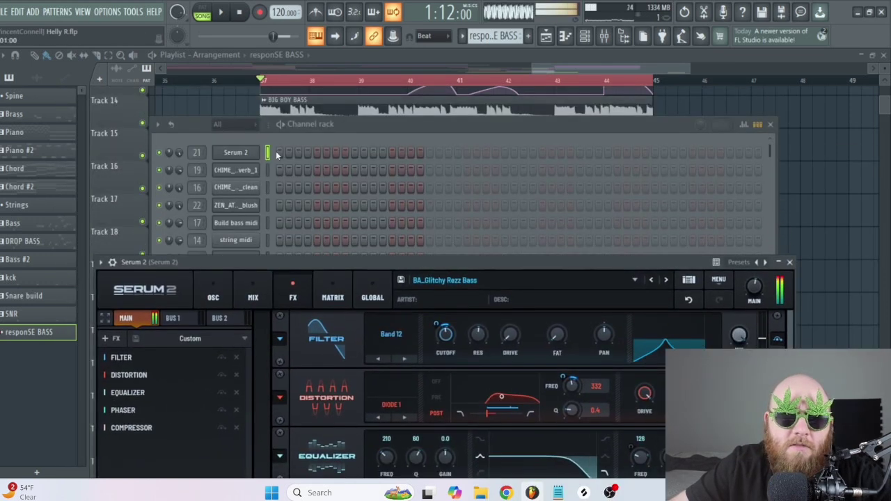
{"action": "left_click", "coordinate": [521, 53]}
{"action": "left_click", "coordinate": [589, 41]}
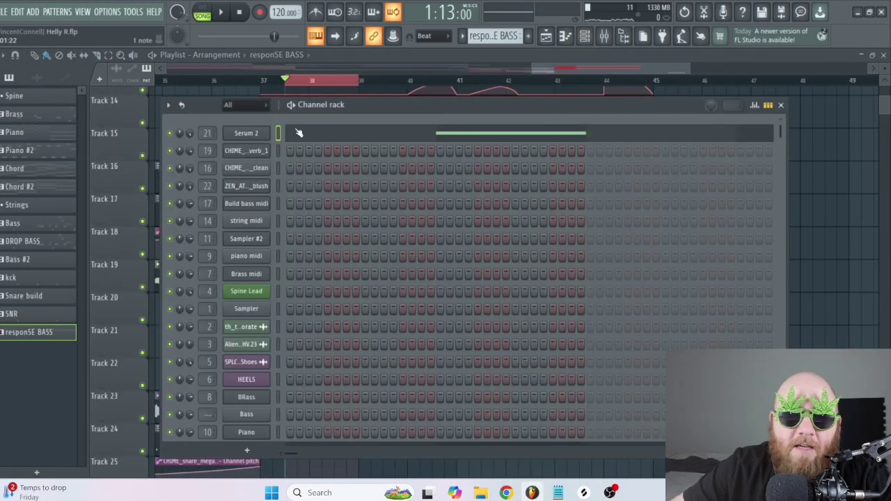
- Add a Bode with LFO 3 on its Shift and a Tube Distortion to Serum 2's FX chain, and play it back
{"action": "left_click", "coordinate": [265, 136]}
{"action": "left_click_drag", "start_coordinate": [400, 265], "coordinate": [414, 71]}
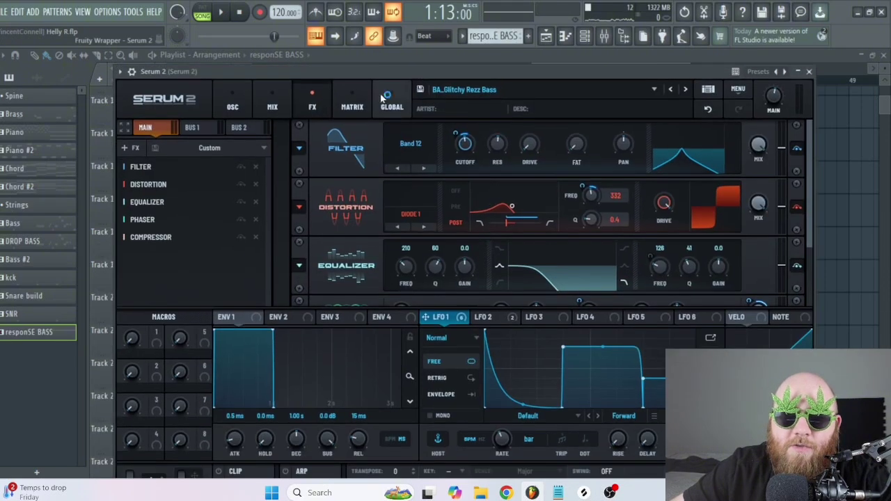
{"action": "left_click", "coordinate": [262, 98]}
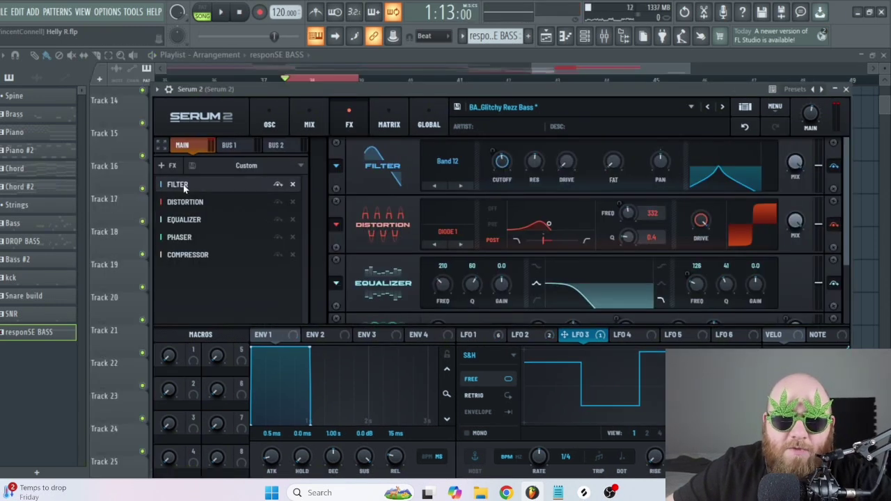
{"action": "left_click", "coordinate": [163, 166]}
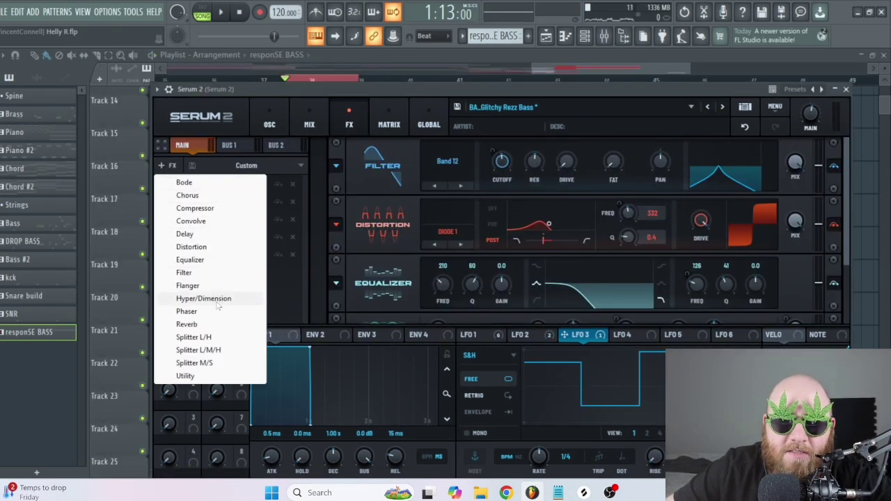
{"action": "left_click", "coordinate": [202, 183]}
{"action": "left_click_drag", "start_coordinate": [516, 96], "coordinate": [488, 68]}
{"action": "key", "text": "space"}
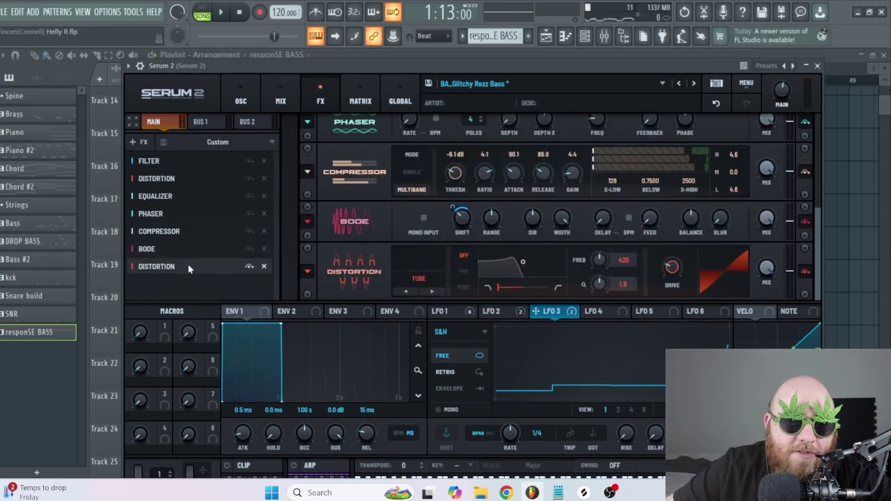
{"action": "key", "text": "space"}
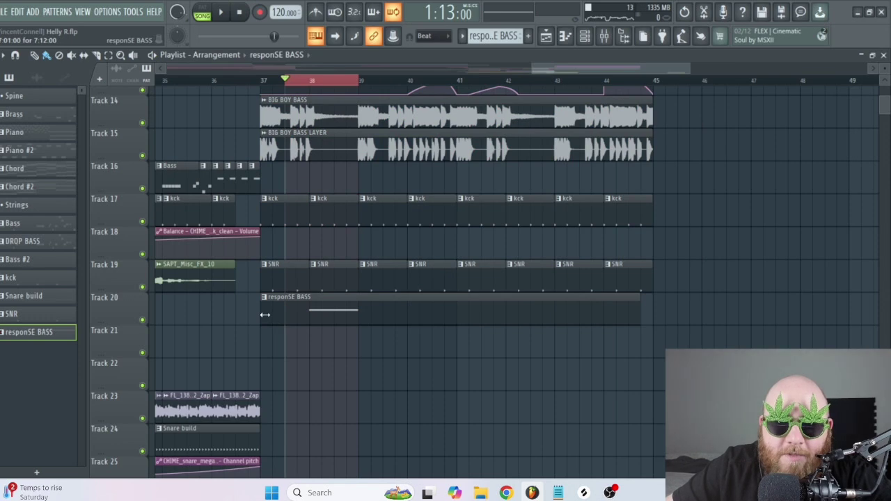
- Trim the empty first bar off the responSE BASS clip on Track 20 and set the playback range over the drop from bar 37
{"action": "left_click_drag", "start_coordinate": [265, 315], "coordinate": [282, 310]}
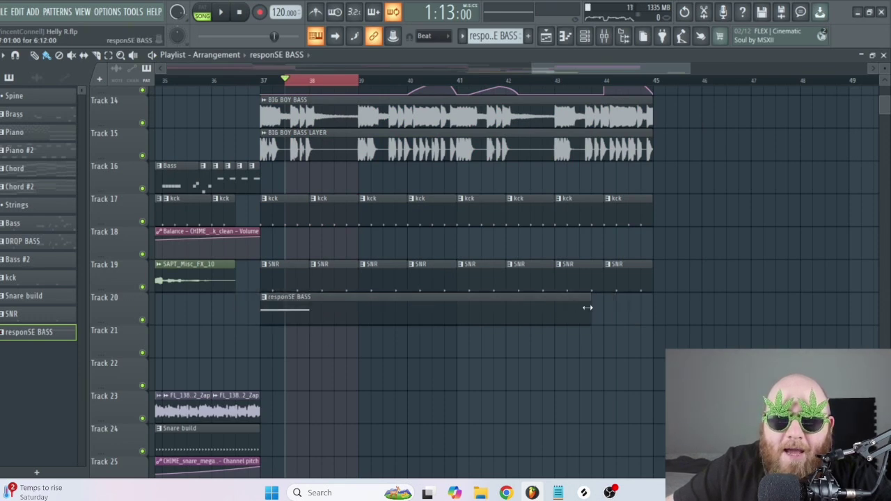
{"action": "left_click_drag", "start_coordinate": [260, 81], "coordinate": [638, 109]}
{"action": "left_click", "coordinate": [766, 238]}
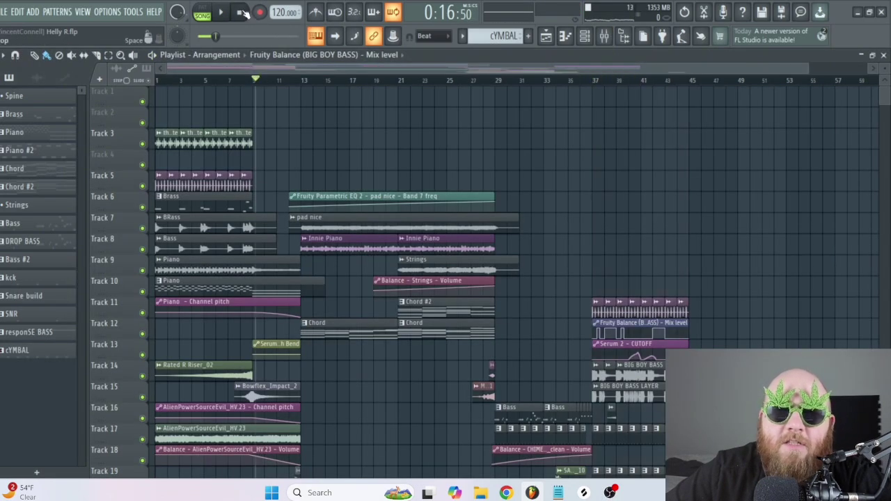
- Play the finished arrangement from the beginning with all sections through the drop in view
{"action": "scroll", "coordinate": [746, 196], "scroll_direction": "up", "scroll_amount": 3}
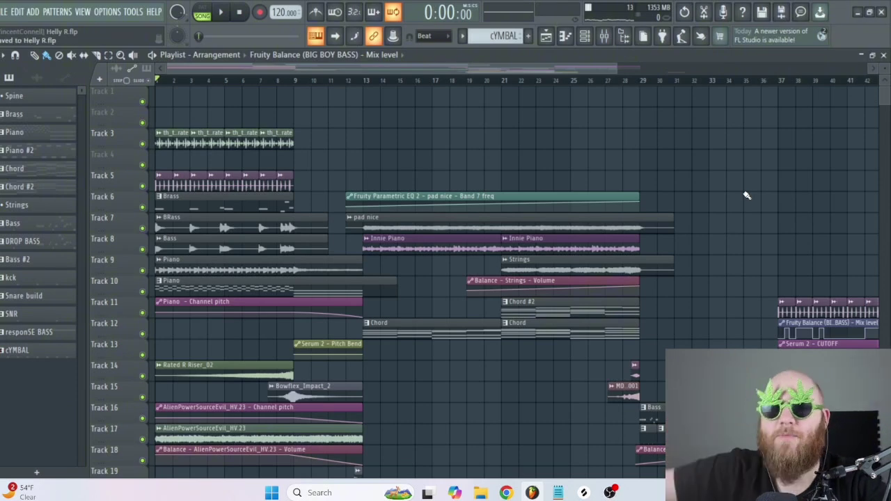
{"action": "scroll", "coordinate": [886, 78], "scroll_direction": "up", "scroll_amount": 1}
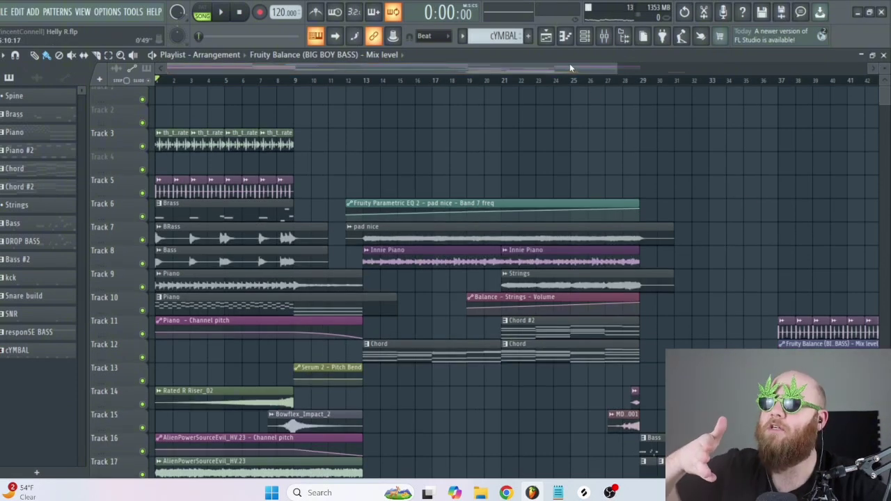
{"action": "key", "text": "space"}
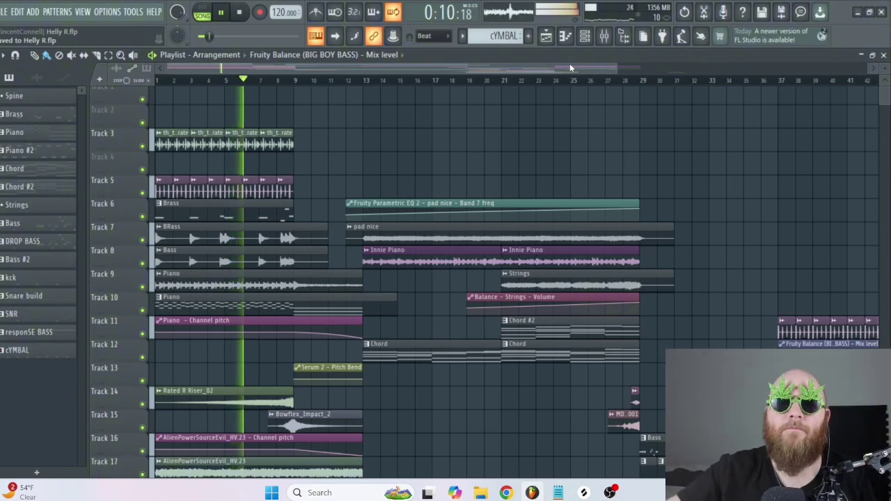
{"action": "left_click_drag", "start_coordinate": [616, 68], "coordinate": [836, 67]}
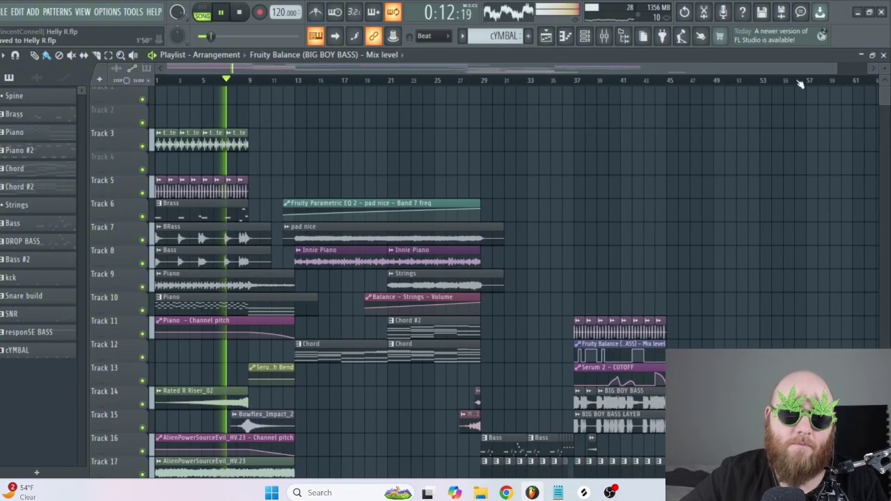